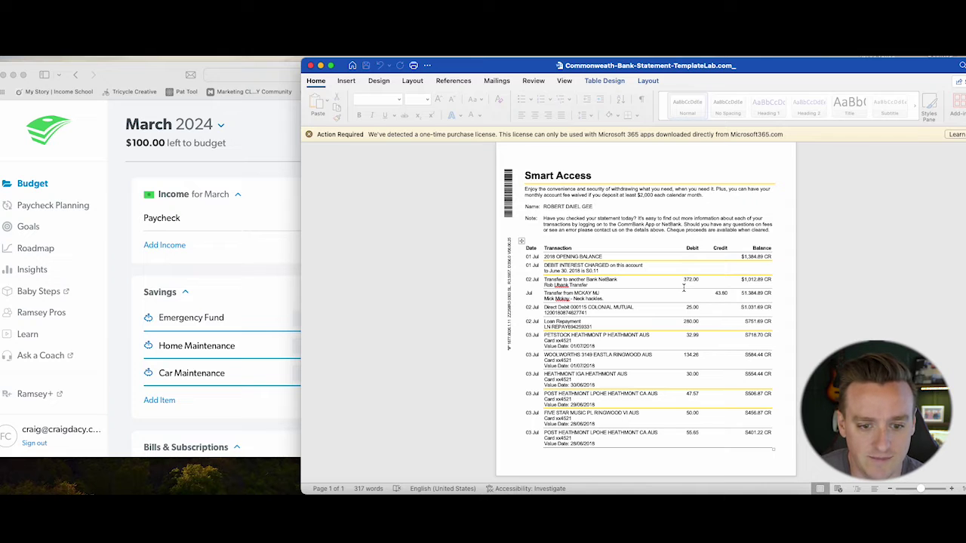
Highlight the 02 Jul transfer of 372.00 in the bank statement and check for it among EveryDollar's tracked March transactions
left_click_drag(537, 281, 685, 281)
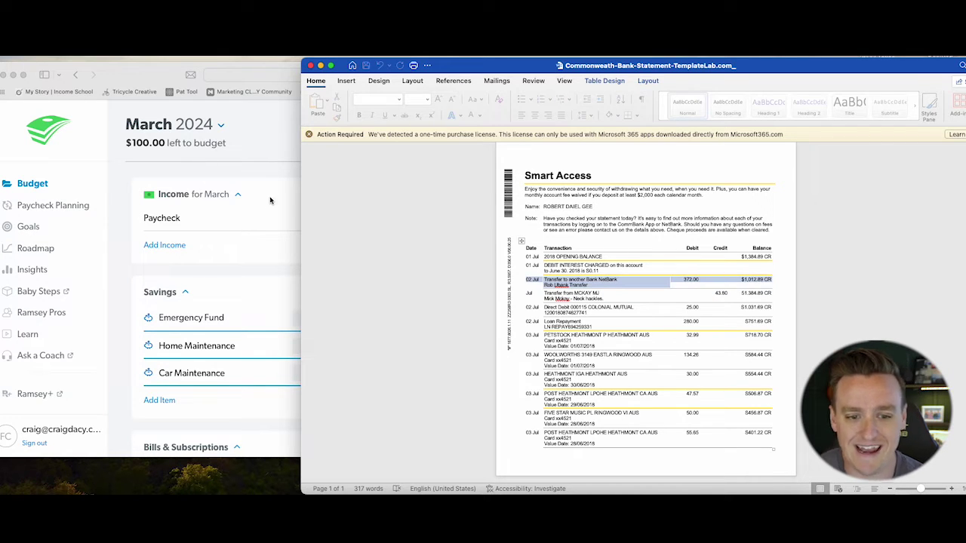
left_click(252, 169)
left_click(777, 258)
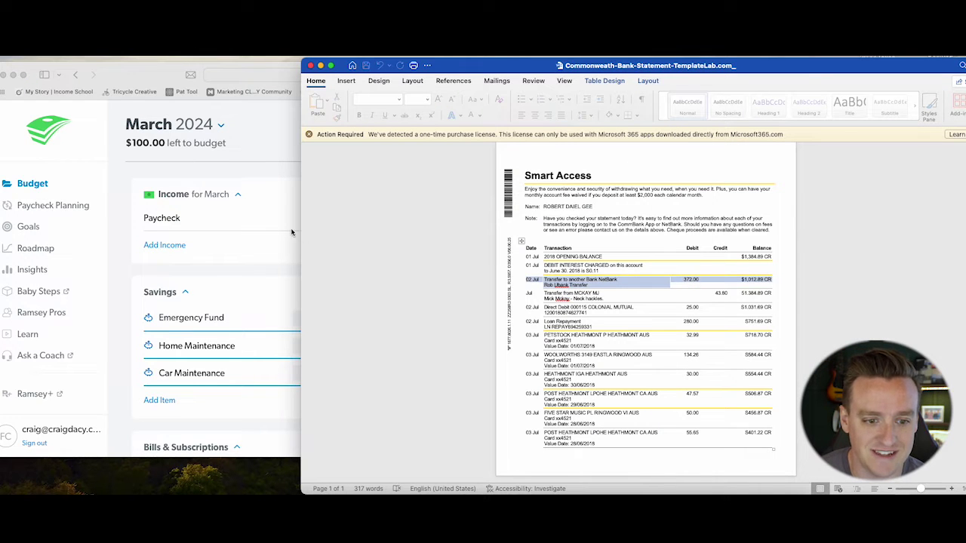
left_click(238, 253)
scroll(588, 269, "up", 5)
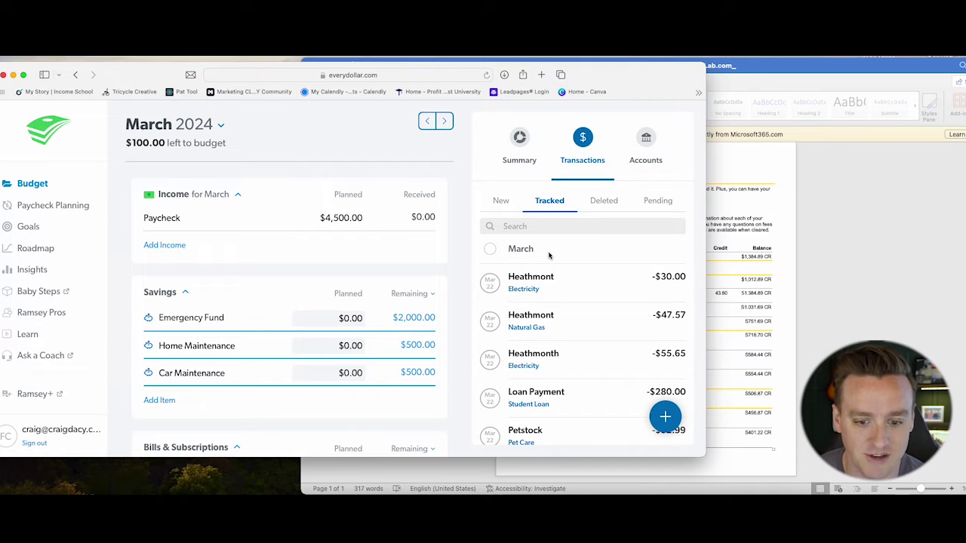
Add a new expense transaction of $372.00 without a merchant and show it among the new transactions
left_click(665, 416)
left_click(757, 276)
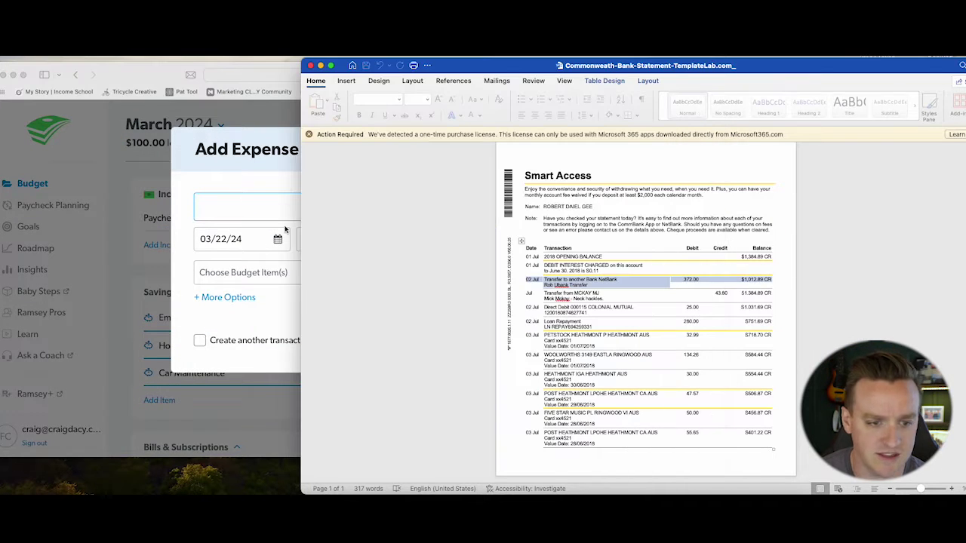
left_click(236, 180)
type("372")
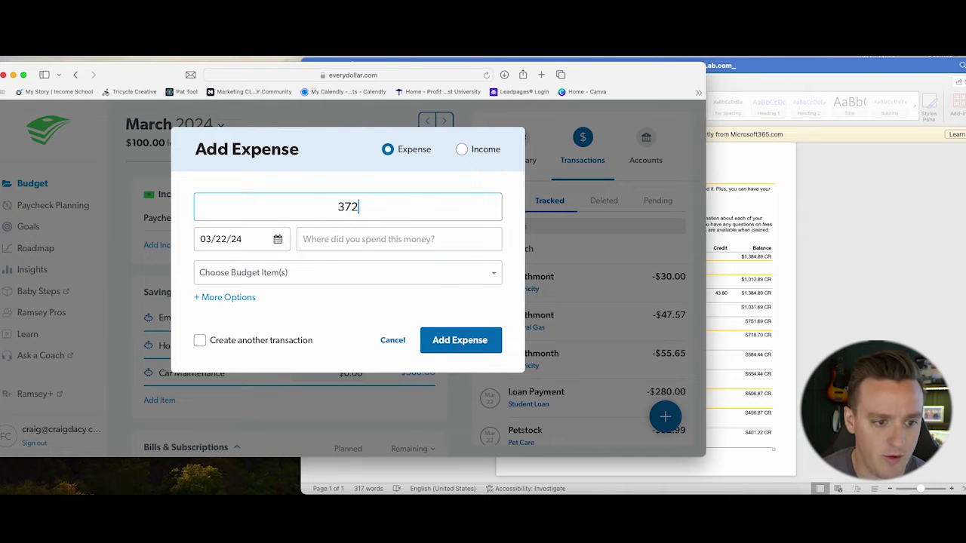
left_click(473, 349)
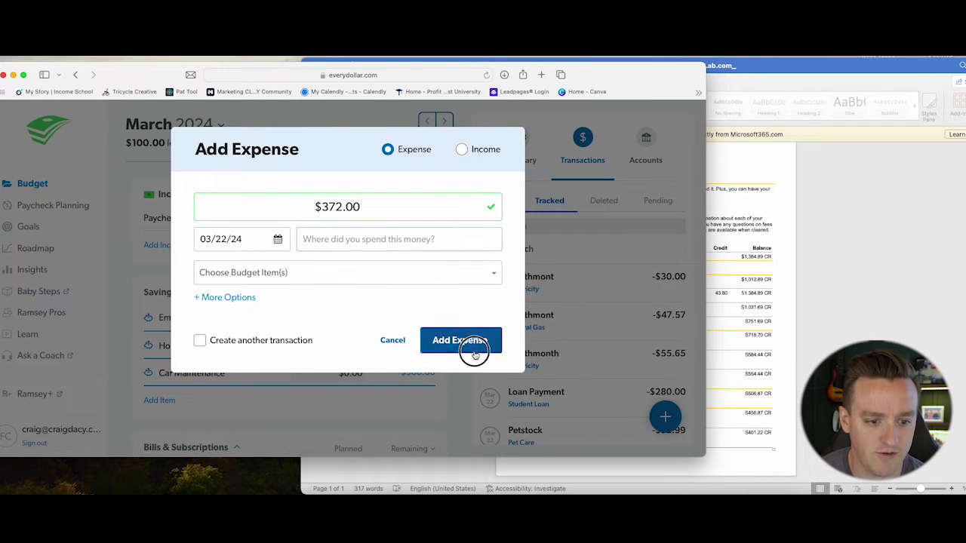
left_click(514, 200)
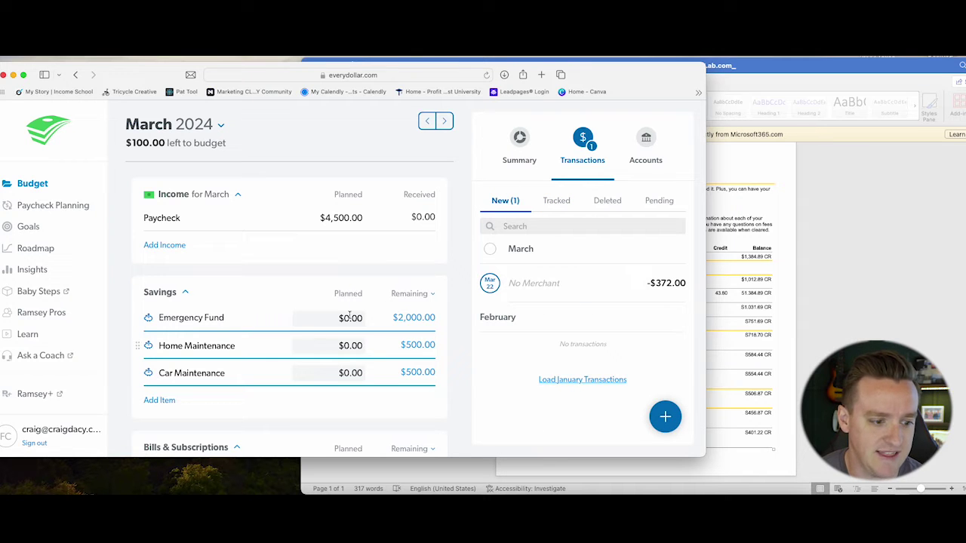
Assign the new $372.00 transaction to the Car Payment item in the debt group
scroll(398, 340, "down", 5)
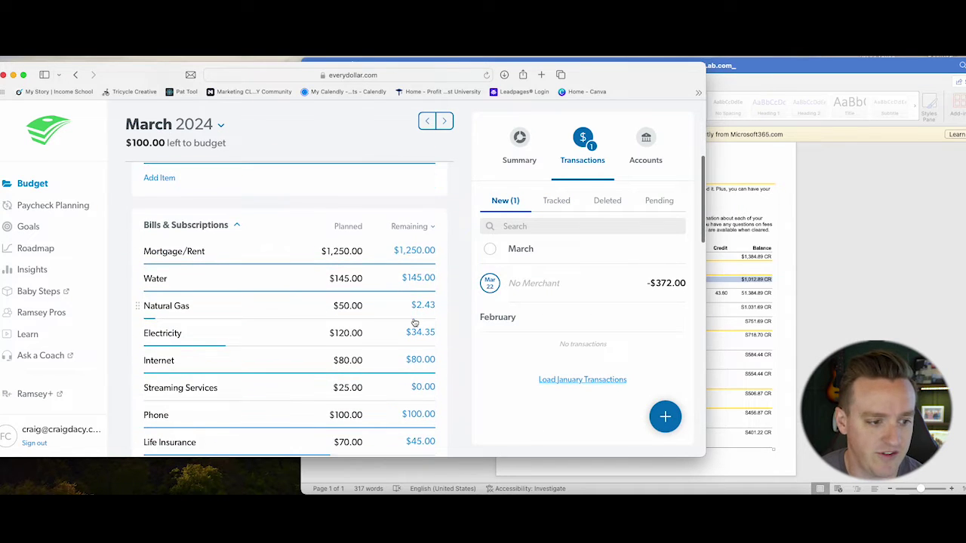
scroll(403, 308, "down", 5)
scroll(400, 312, "up", 1)
scroll(401, 312, "down", 5)
scroll(400, 309, "up", 4)
scroll(400, 309, "down", 10)
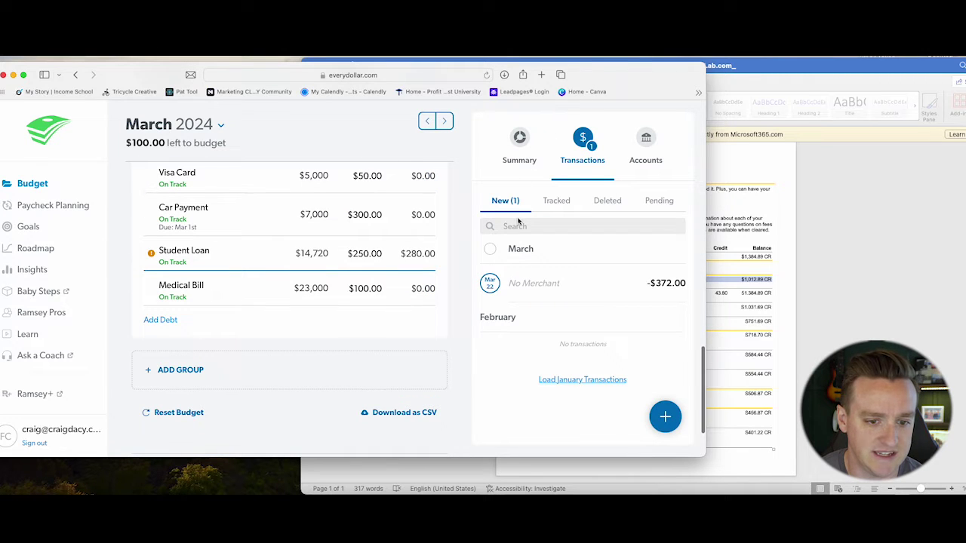
left_click_drag(583, 302, 317, 212)
scroll(423, 219, "up", 10)
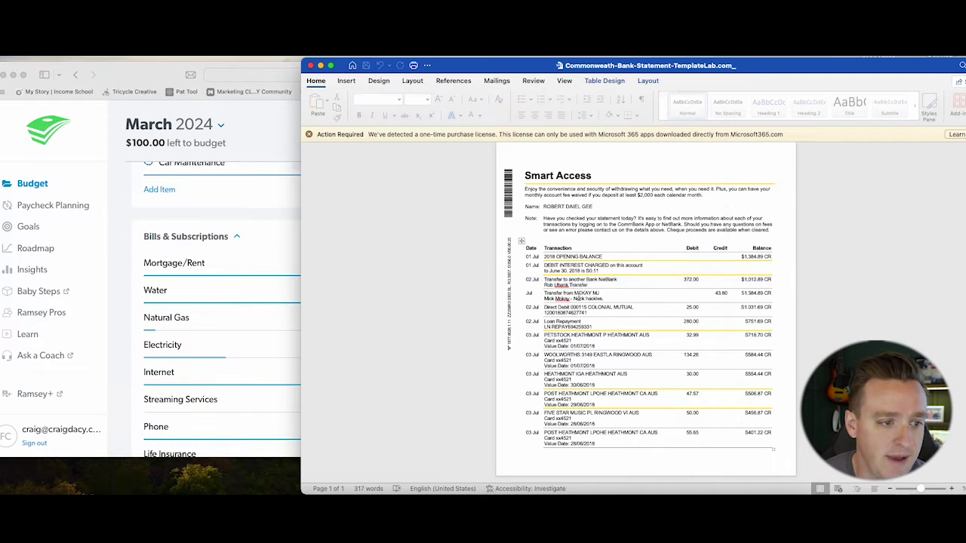
Highlight the incoming 43.80 credit transfer in the bank statement and look for it in the EveryDollar budget and tracked transactions
left_click(214, 207)
left_click(916, 280)
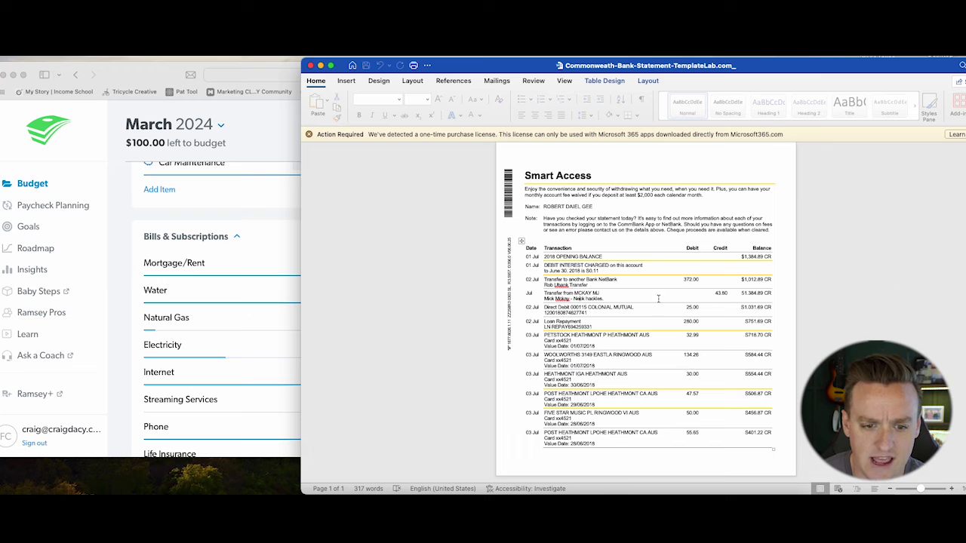
left_click_drag(544, 294, 770, 298)
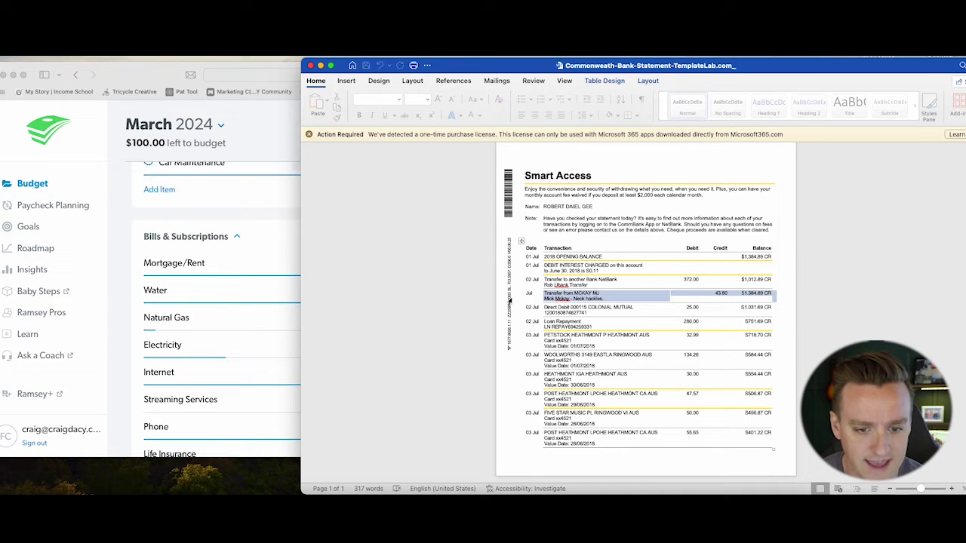
left_click(222, 224)
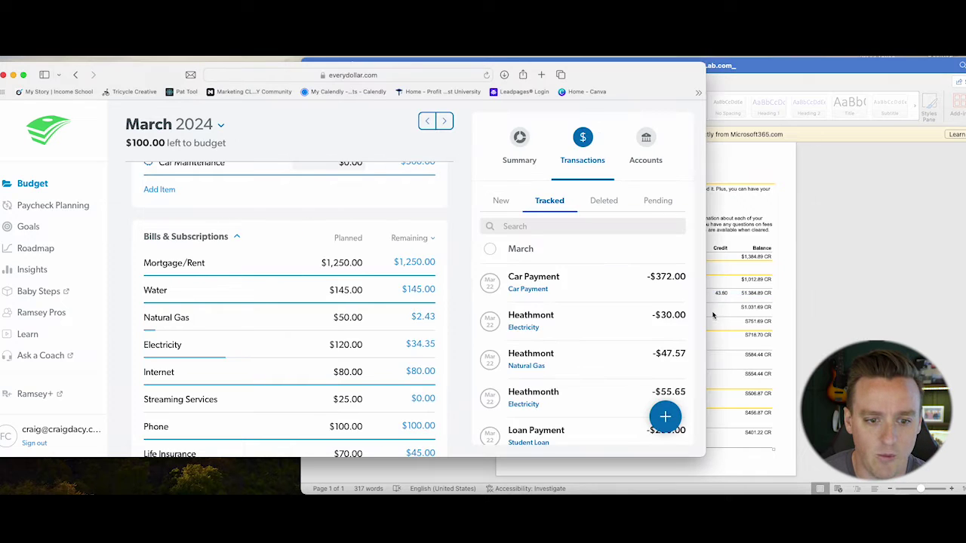
scroll(606, 283, "down", 5)
scroll(578, 296, "up", 5)
scroll(387, 215, "up", 5)
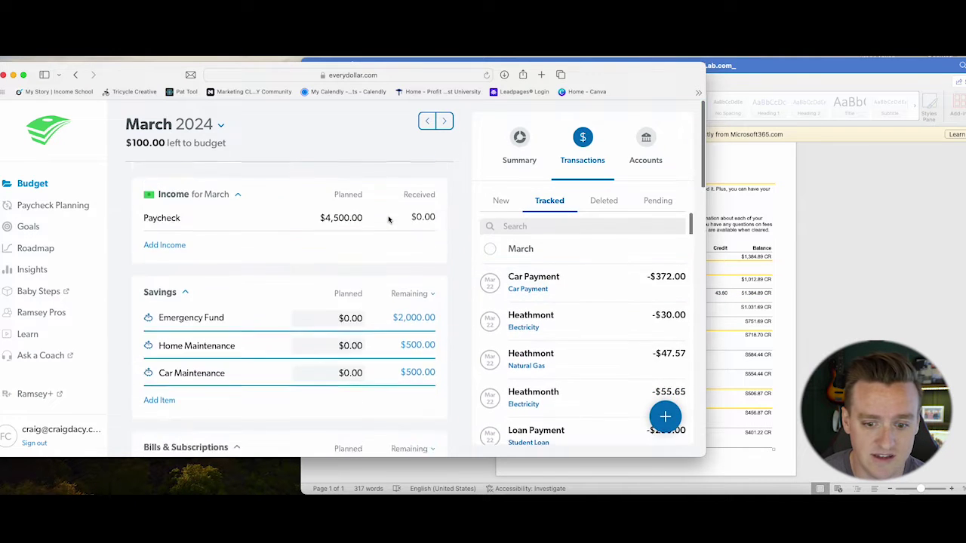
left_click(663, 417)
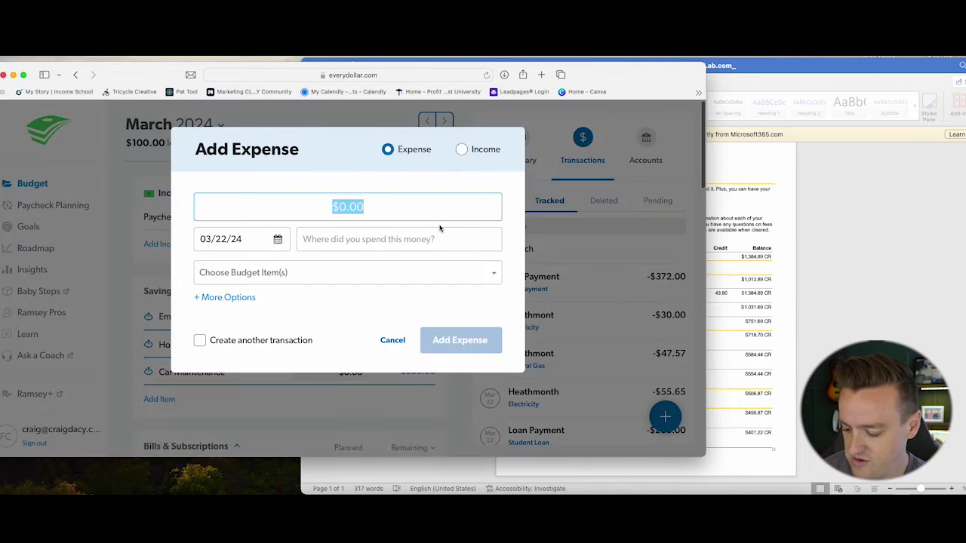
type("43.80")
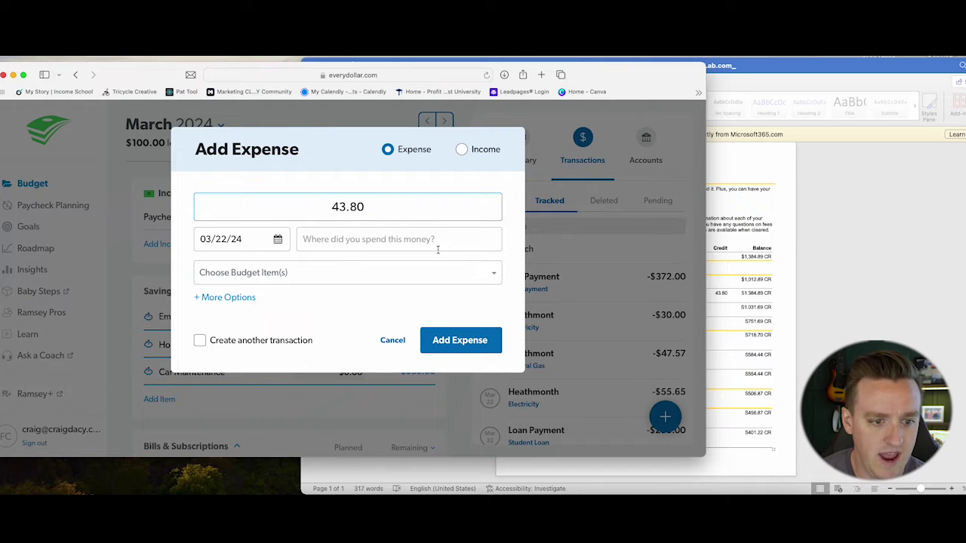
left_click(430, 239)
type("Mich")
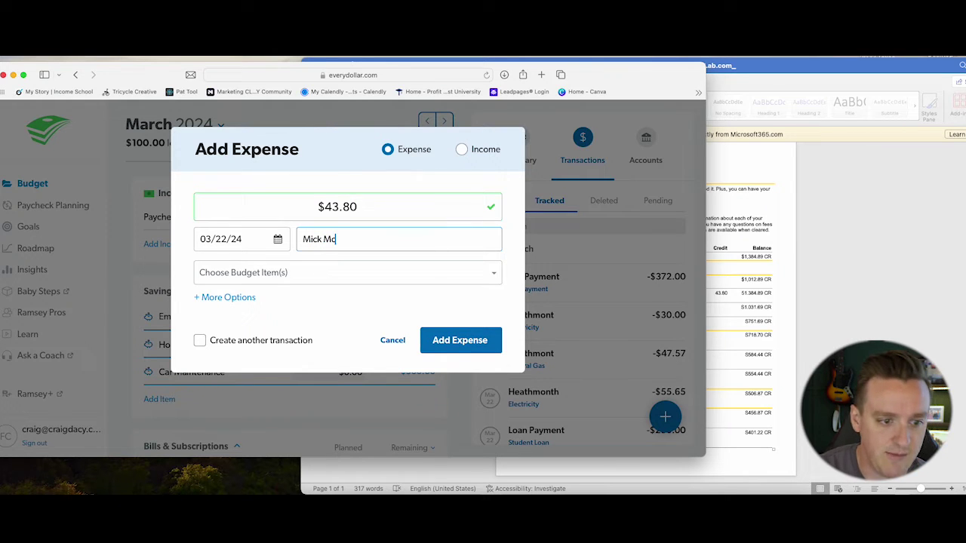
left_click(426, 272)
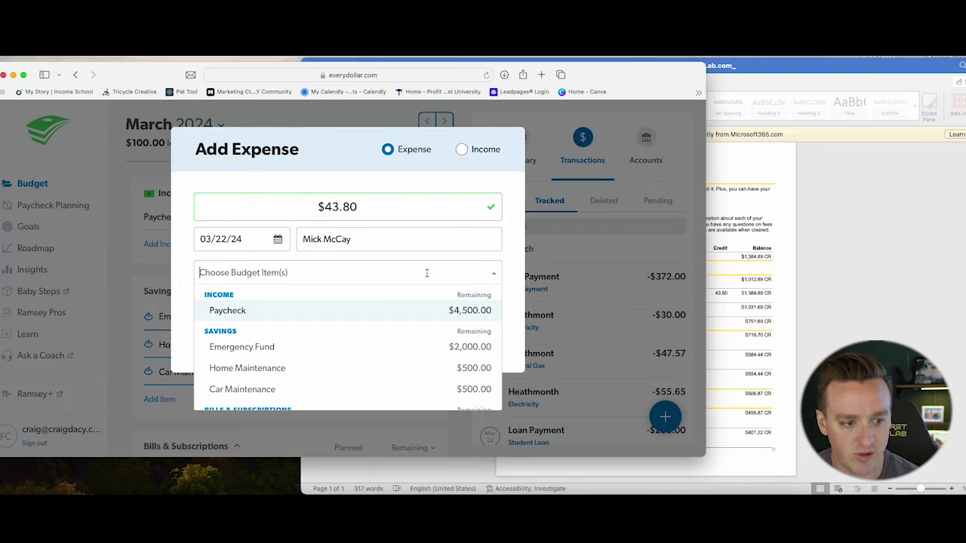
left_click(400, 310)
left_click(385, 369)
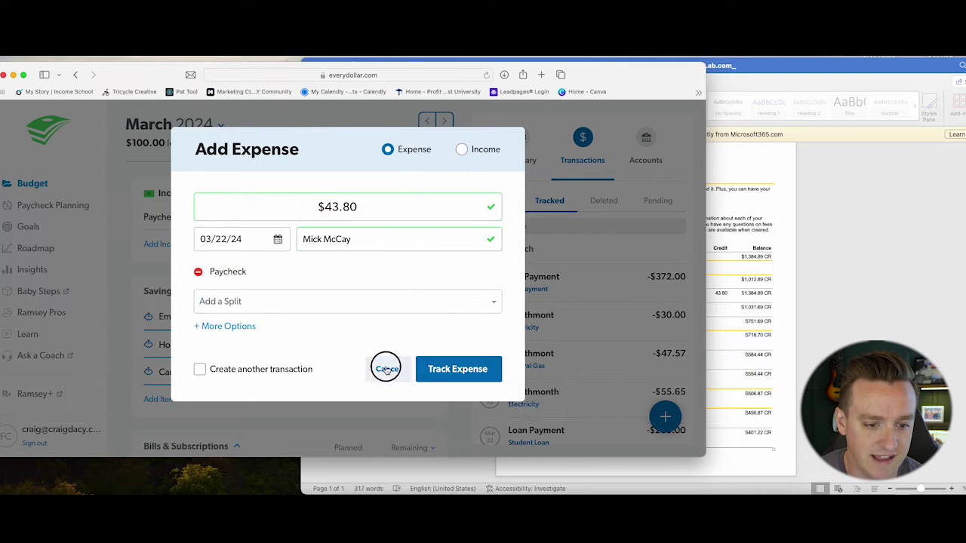
Add a new expense transaction of $43.80 with the transfer sender's name as merchant and no budget item
left_click(665, 417)
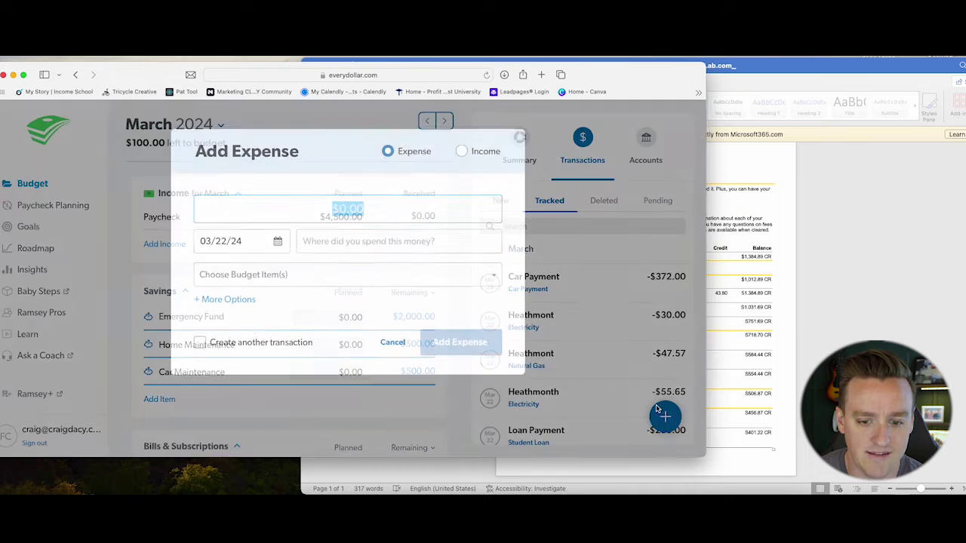
type("43.5")
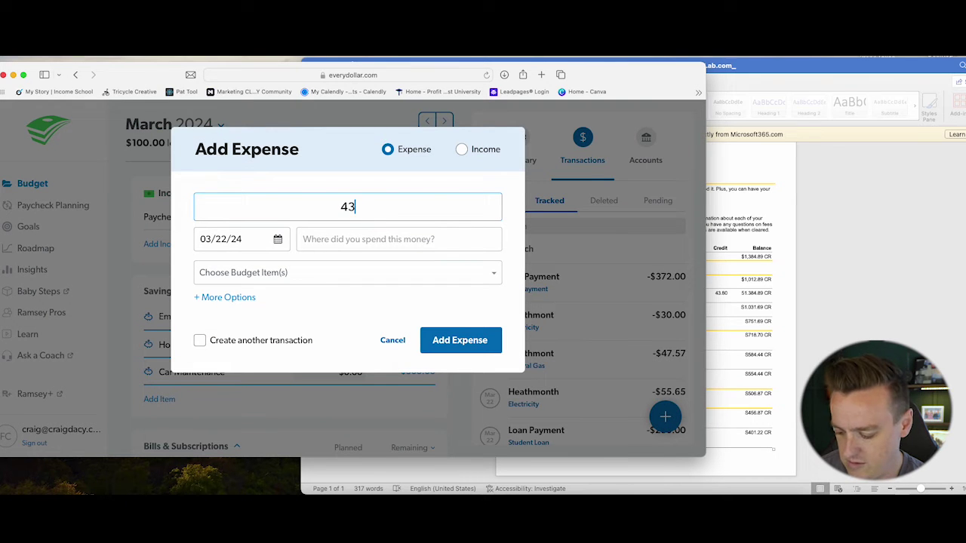
key("BackSpace")
type("80")
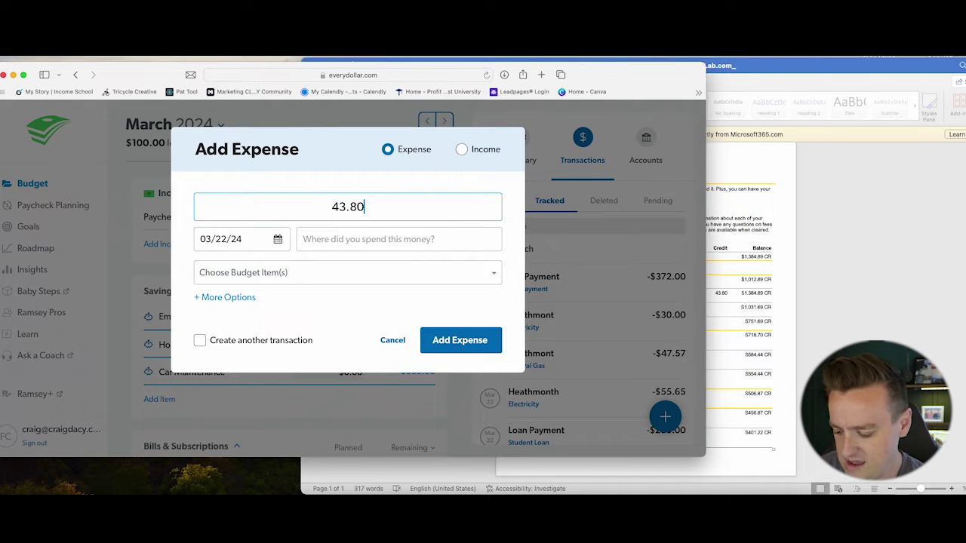
key("Tab")
type("Mick M")
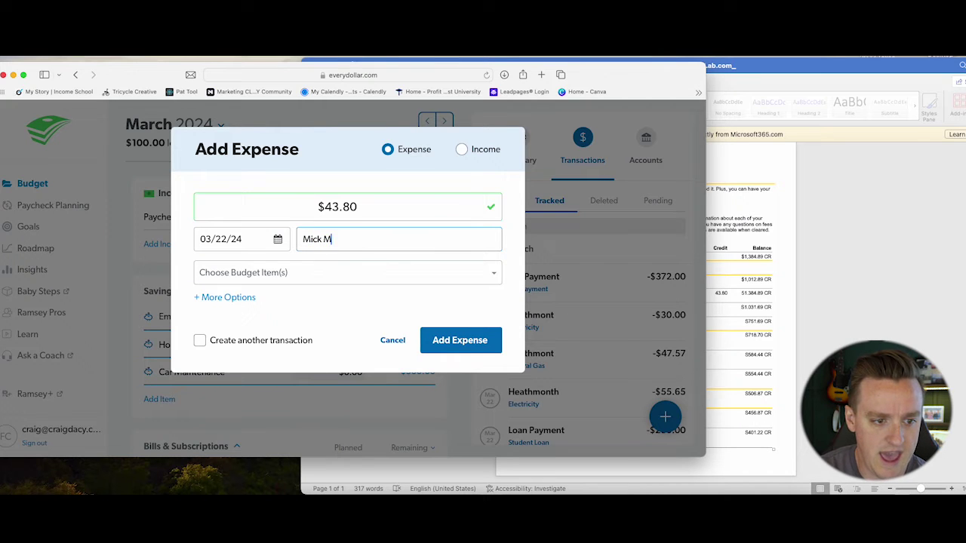
left_click(475, 350)
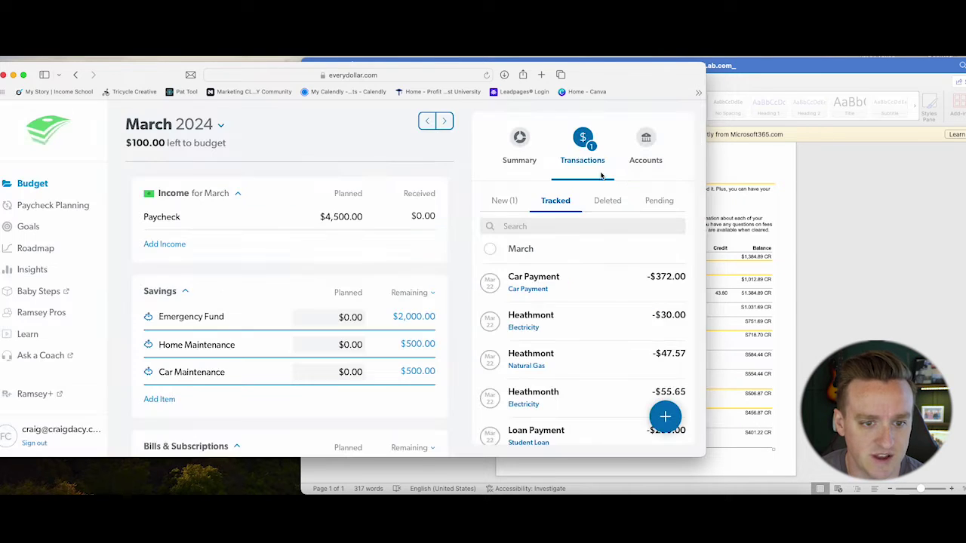
Add an income item named Reimbursement to the March budget and assign the new $43.80 transaction to it
left_click(165, 244)
type("Re")
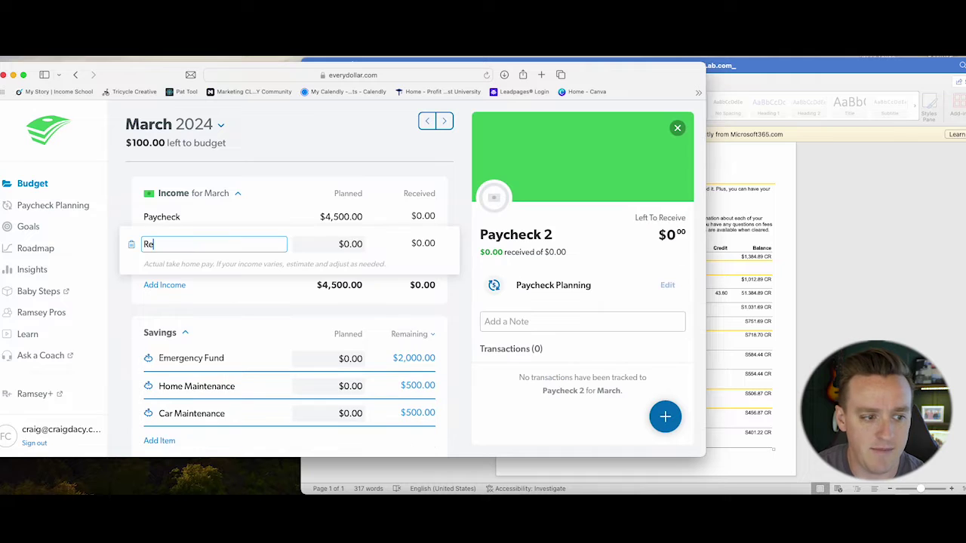
type("imbursement")
key("Return")
left_click(431, 146)
left_click_drag(528, 285, 274, 242)
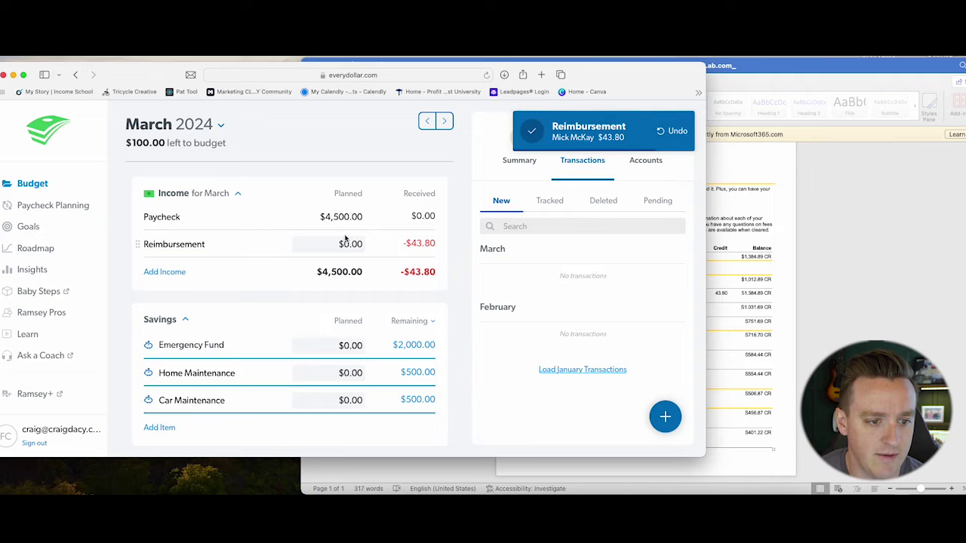
Change the $43.80 transaction under Reimbursement from expense to income and track it
left_click(240, 244)
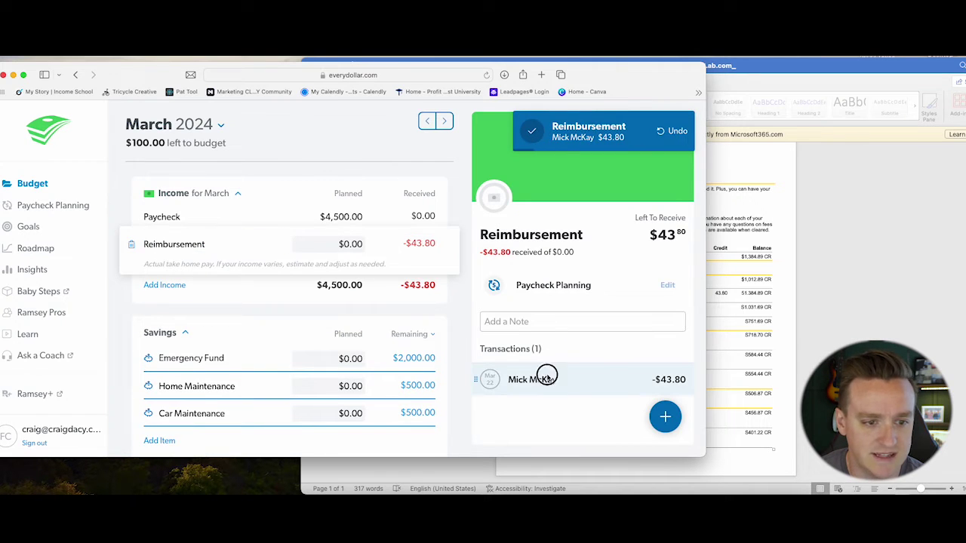
left_click(545, 377)
left_click(464, 151)
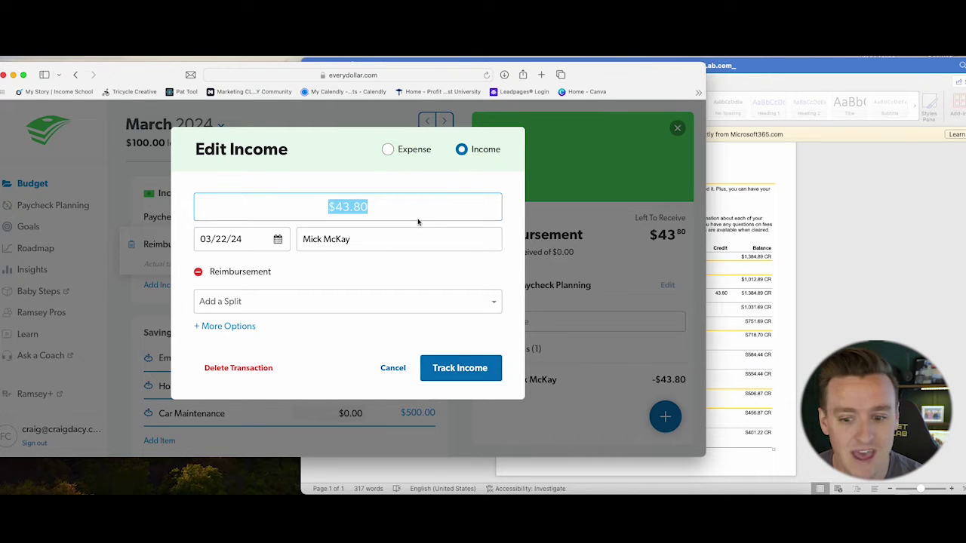
left_click(837, 269)
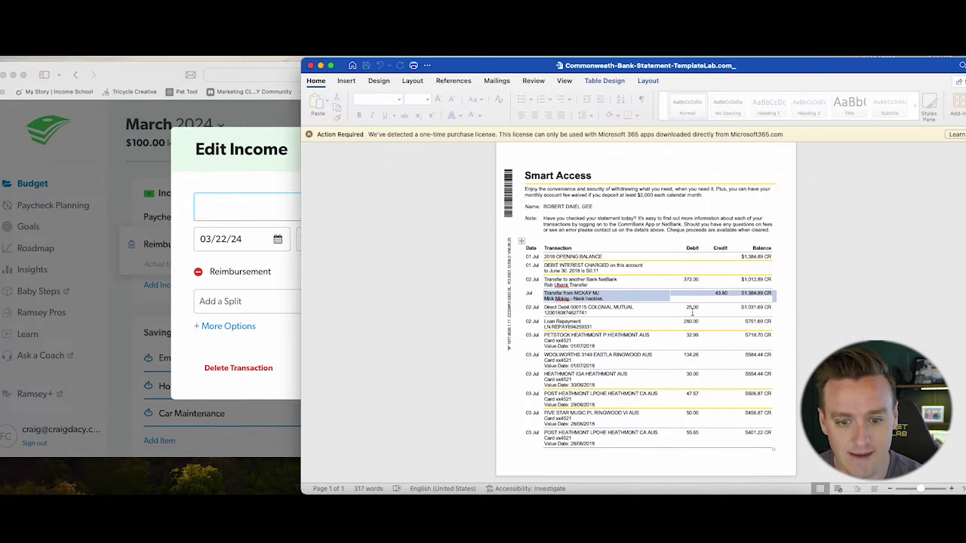
left_click(264, 165)
left_click(457, 377)
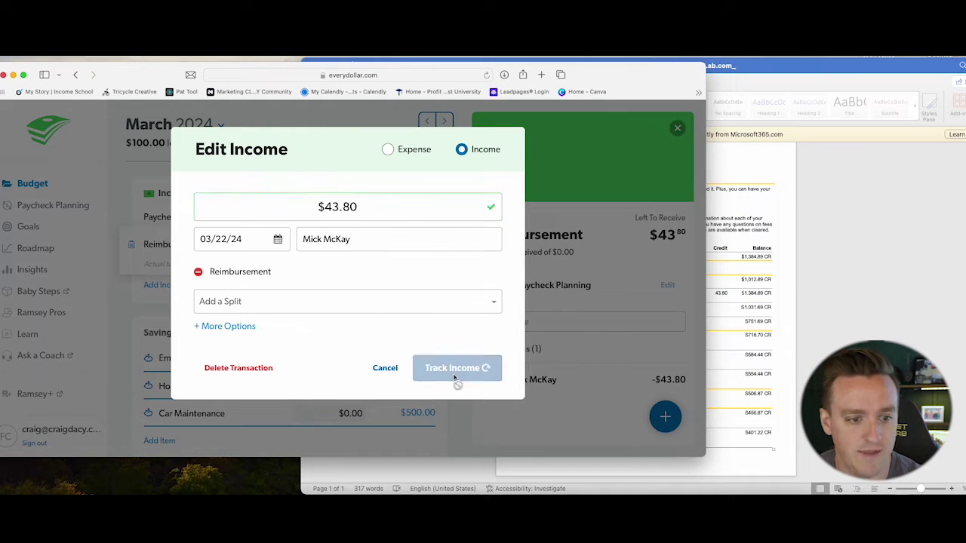
left_click(384, 175)
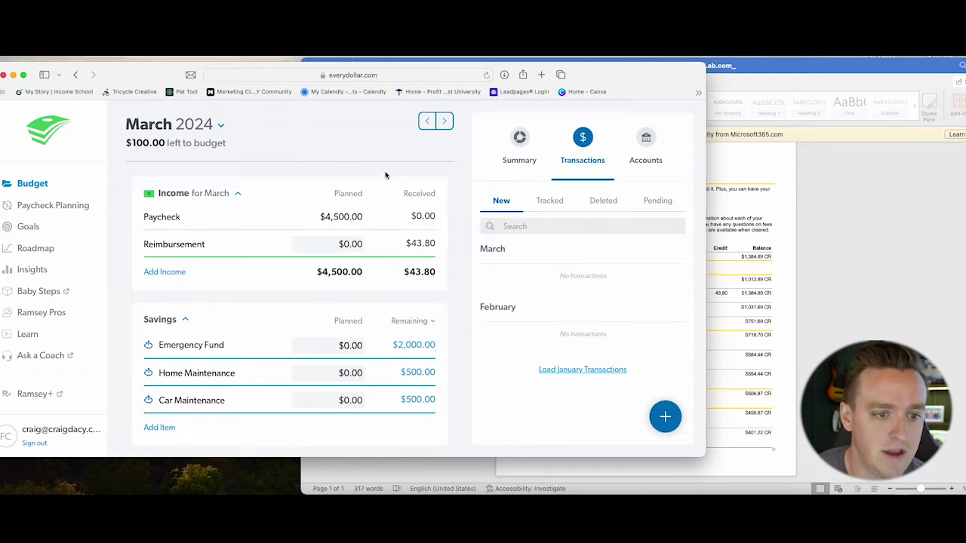
Compare the statement's 25.00 Colonial Mutual direct debit with the tracked March transactions in EveryDollar
left_click(816, 333)
left_click(185, 130)
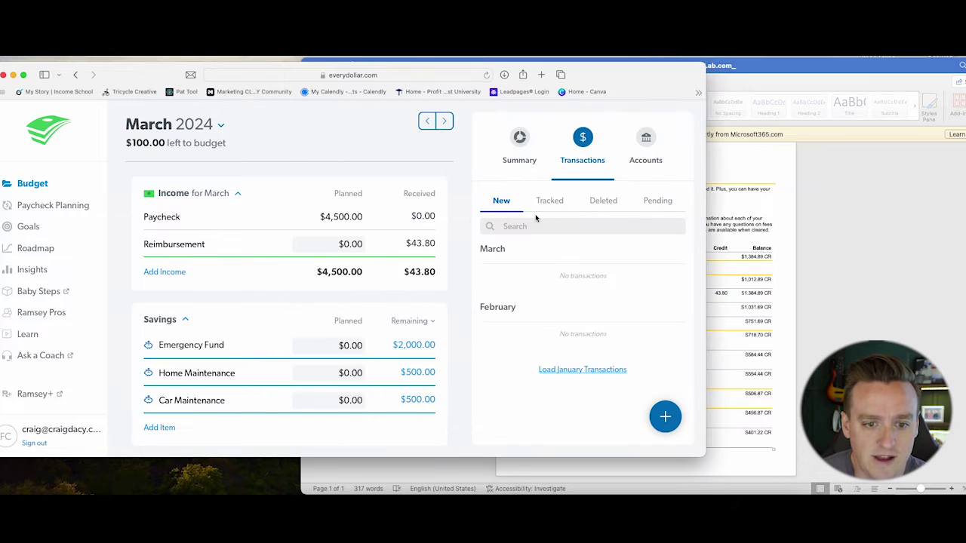
left_click(554, 202)
left_click(877, 258)
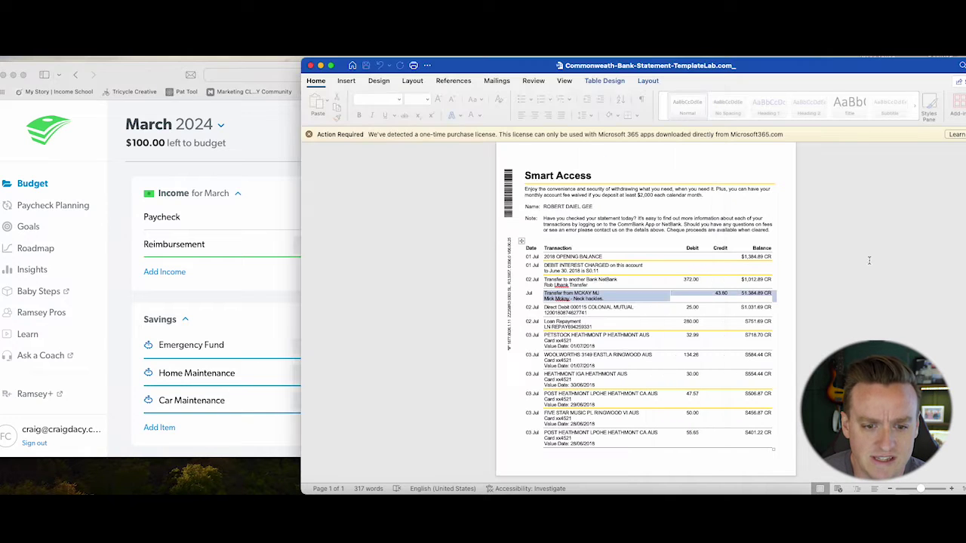
left_click(636, 313)
left_click(256, 166)
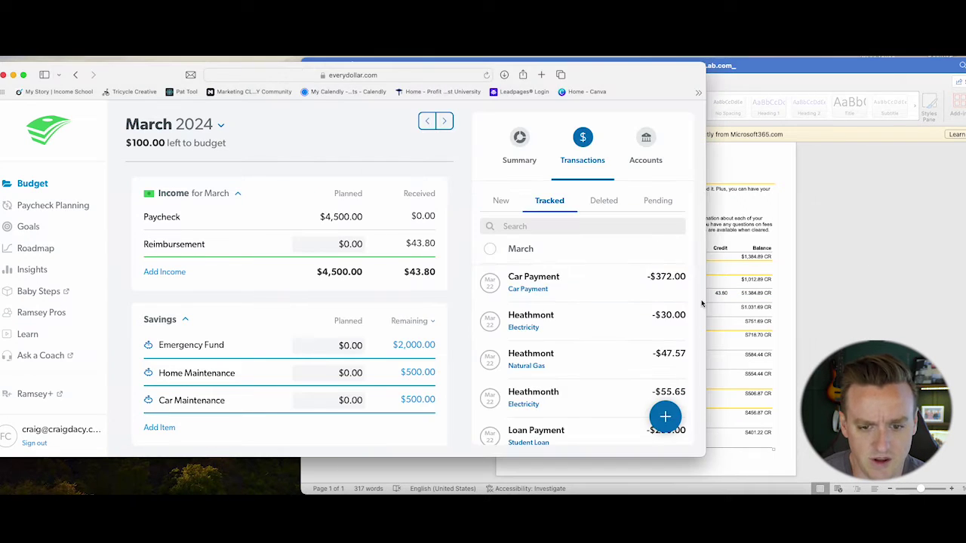
scroll(625, 304, "down", 5)
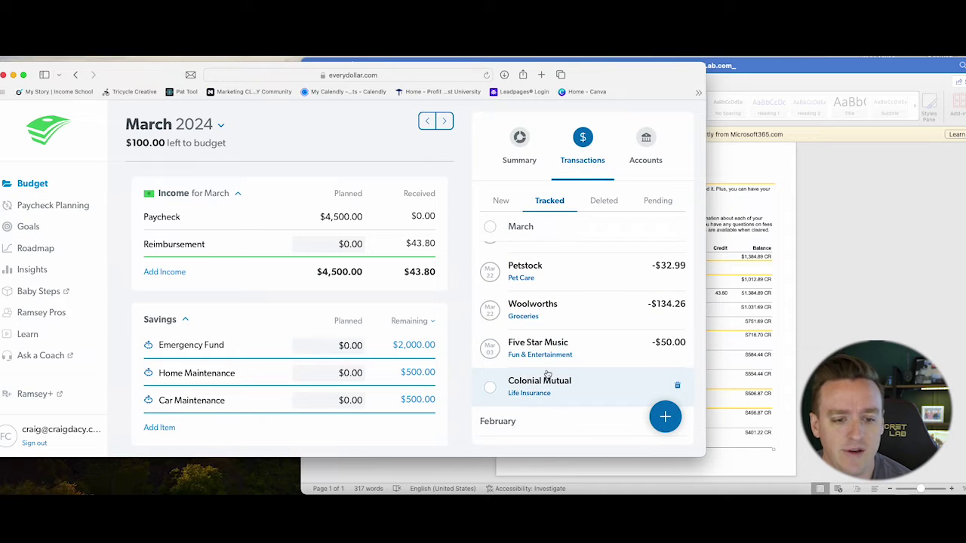
Recheck the Colonial Mutual direct debit on the bank statement against the Life Insurance transaction tracked in March
scroll(536, 374, "up", 6)
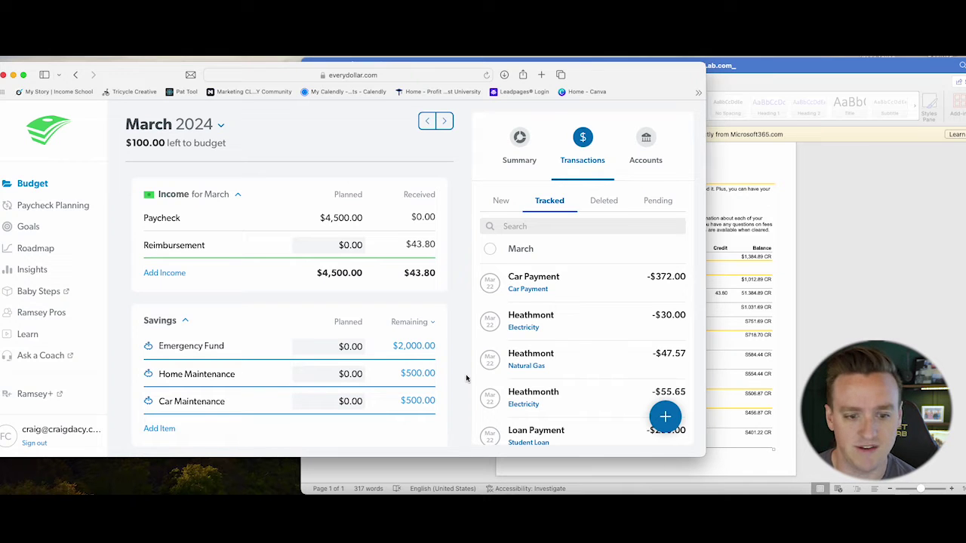
left_click(671, 453)
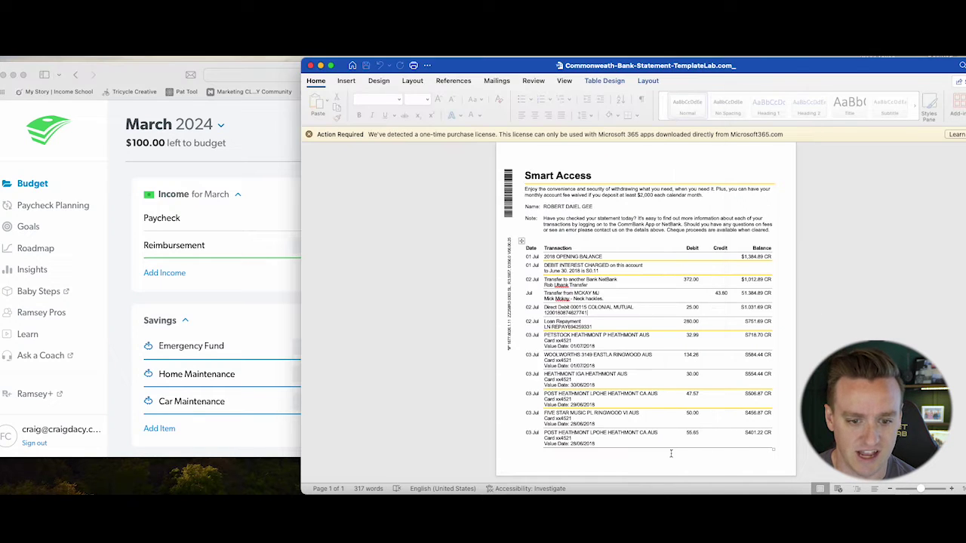
left_click(293, 195)
left_click(730, 331)
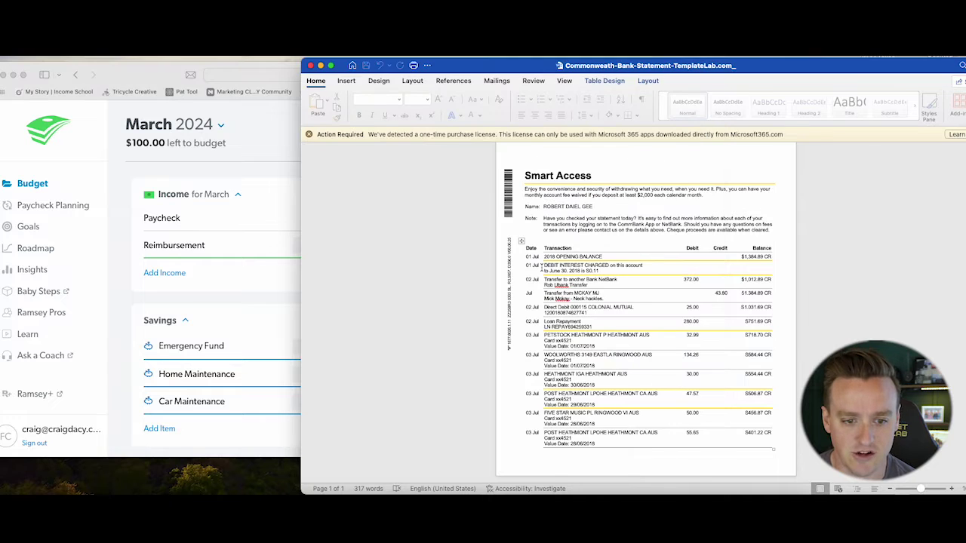
left_click(640, 312)
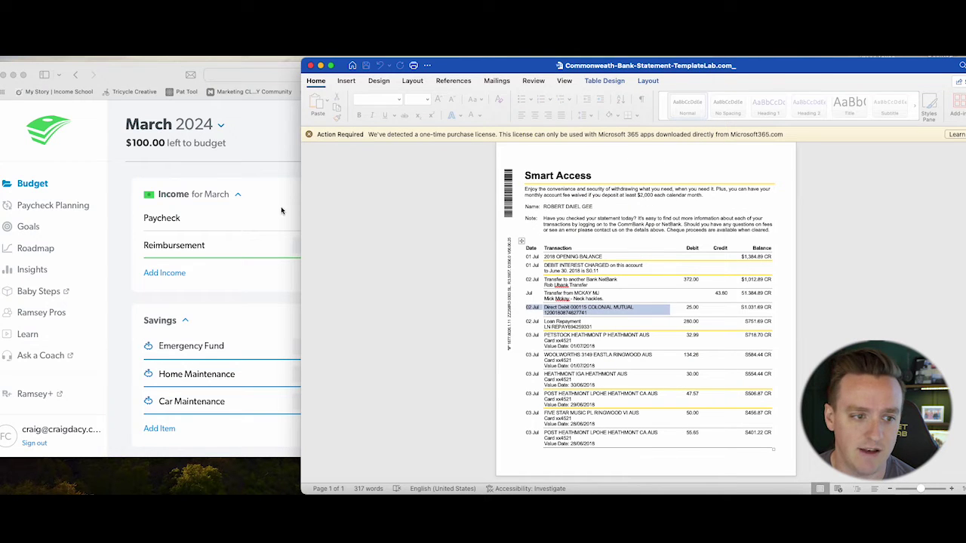
left_click(298, 183)
scroll(515, 314, "down", 1)
scroll(514, 314, "down", 5)
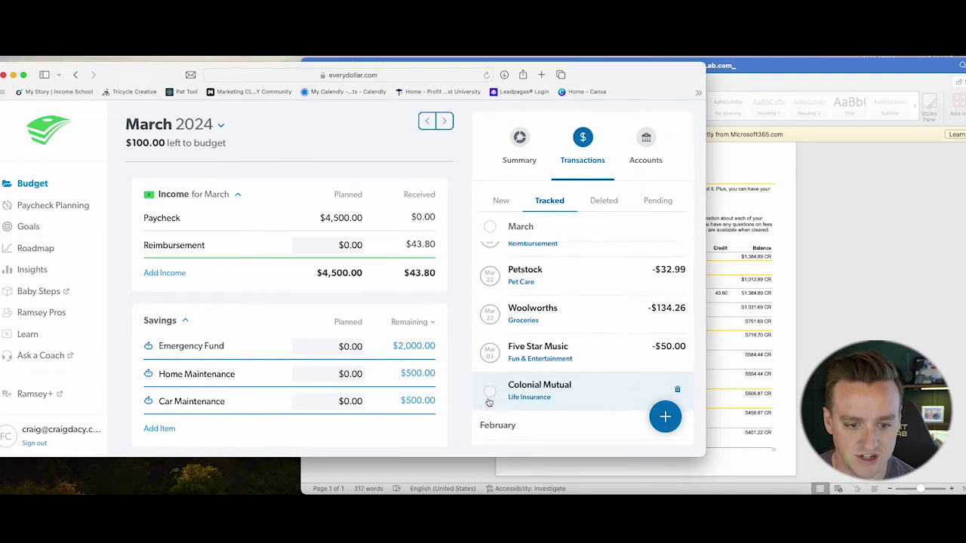
left_click(818, 338)
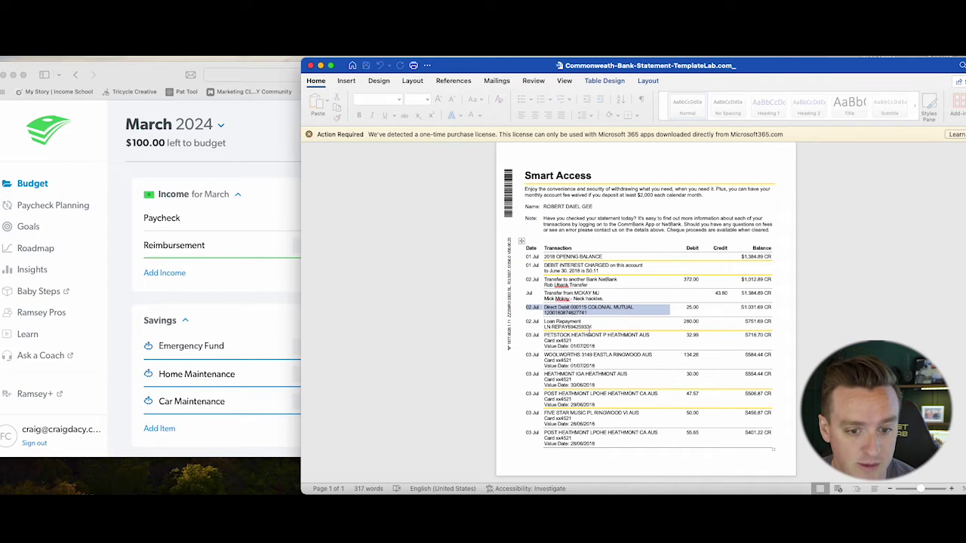
left_click(579, 320)
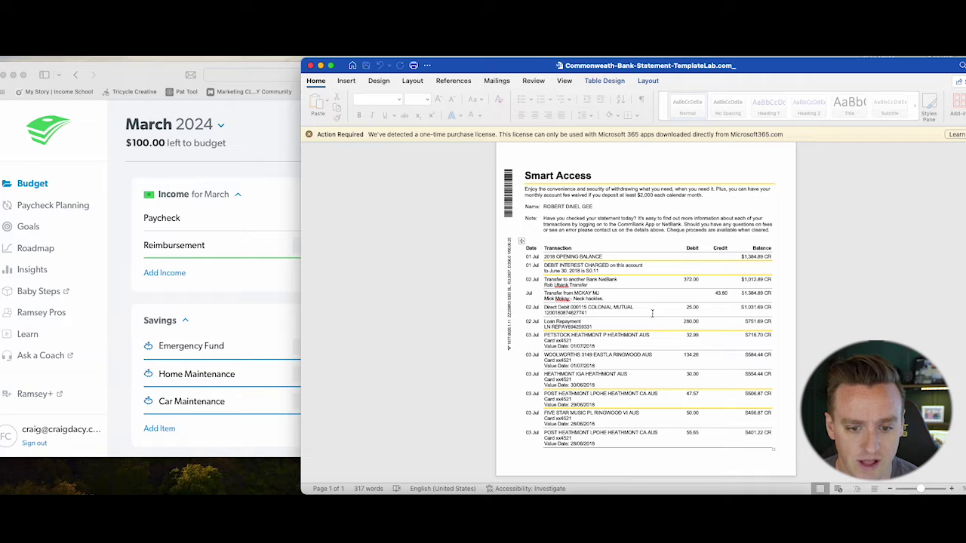
left_click(188, 166)
scroll(574, 355, "down", 2)
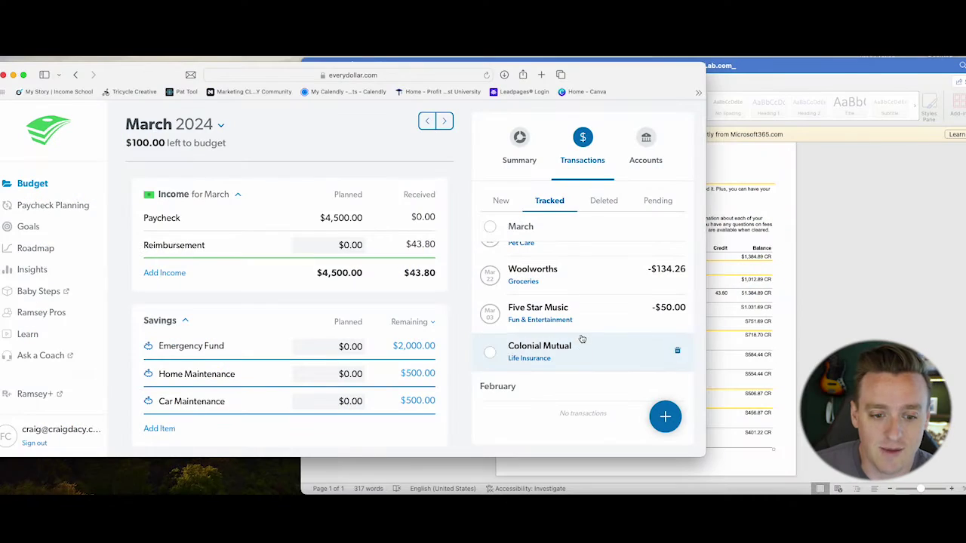
Highlight the loan repayment row on the bank statement and look for it among the tracked March transactions
left_click(789, 333)
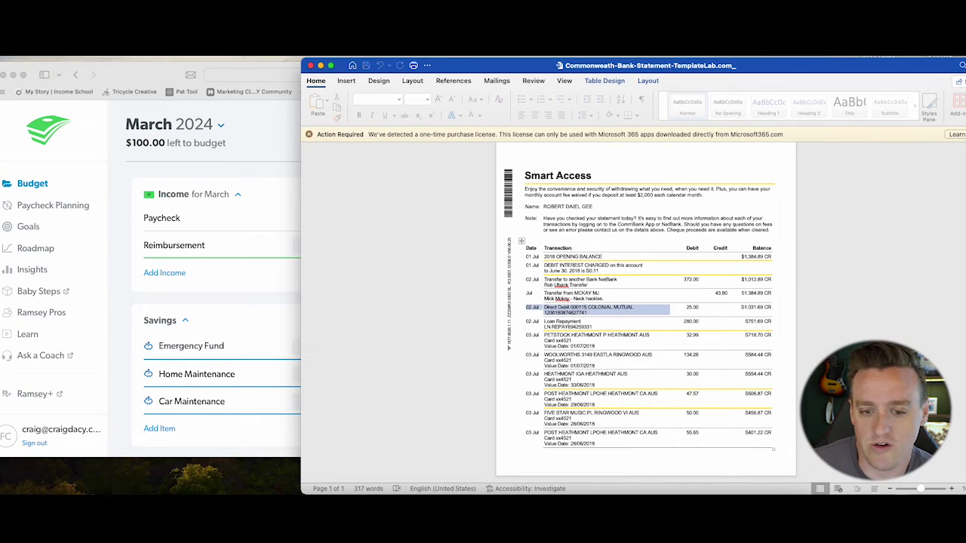
left_click_drag(480, 69, 469, 57)
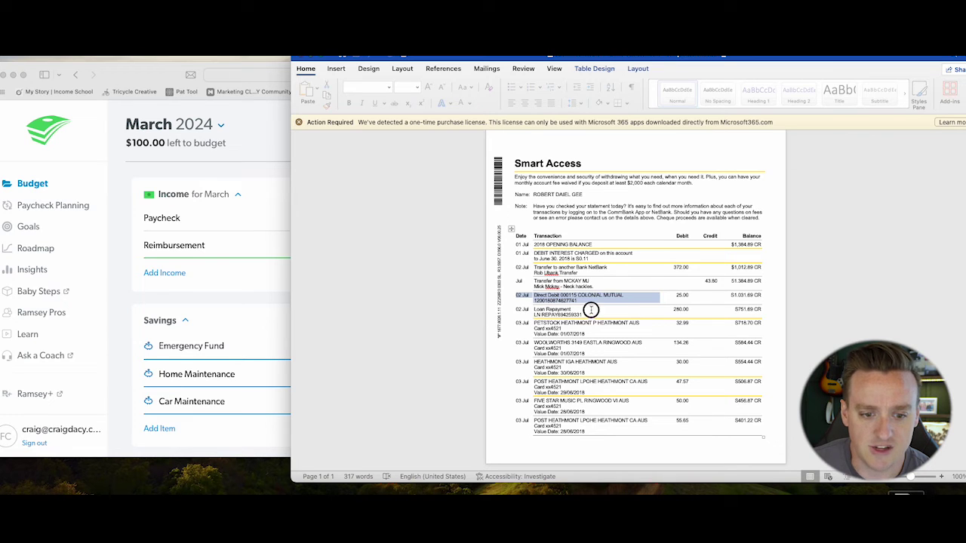
left_click_drag(691, 308, 535, 306)
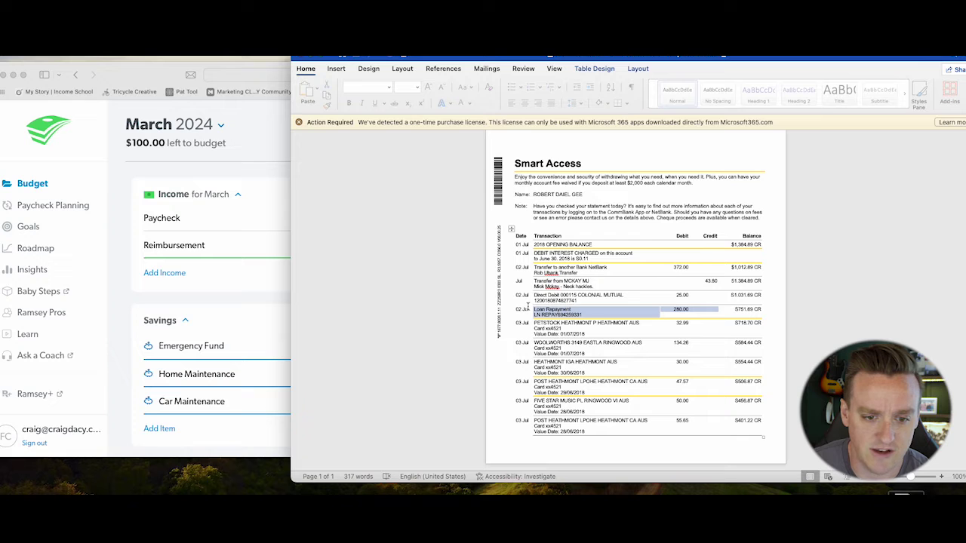
left_click(148, 313)
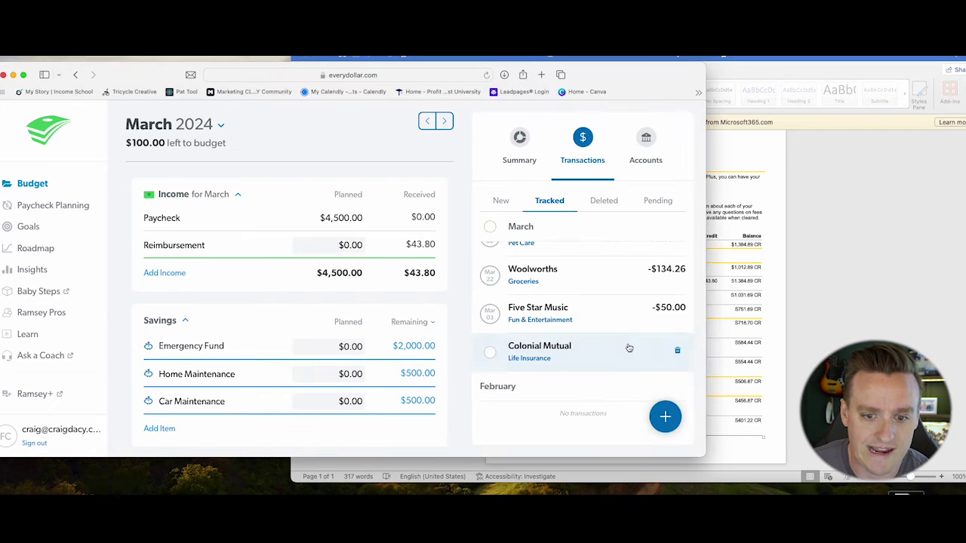
left_click(806, 355)
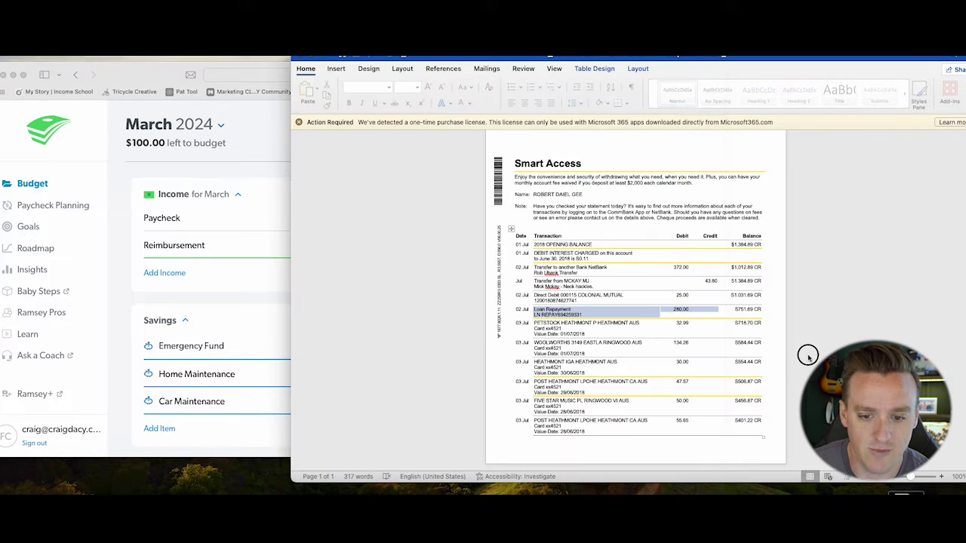
left_click(246, 294)
scroll(562, 342, "down", 3)
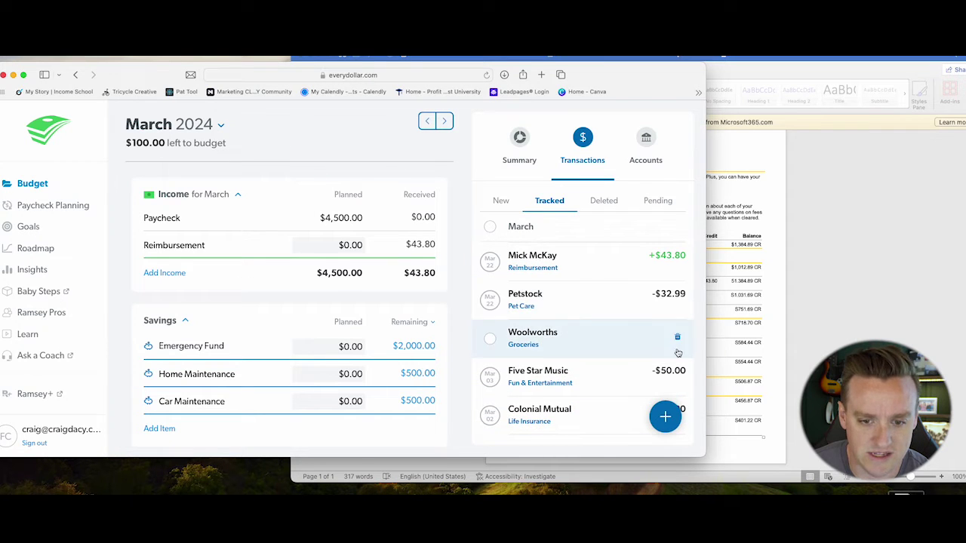
Highlight the Petstock and Woolworths purchases on the statement and compare them with the tracked Pet Care and Groceries transactions
left_click(854, 355)
left_click_drag(521, 324, 626, 328)
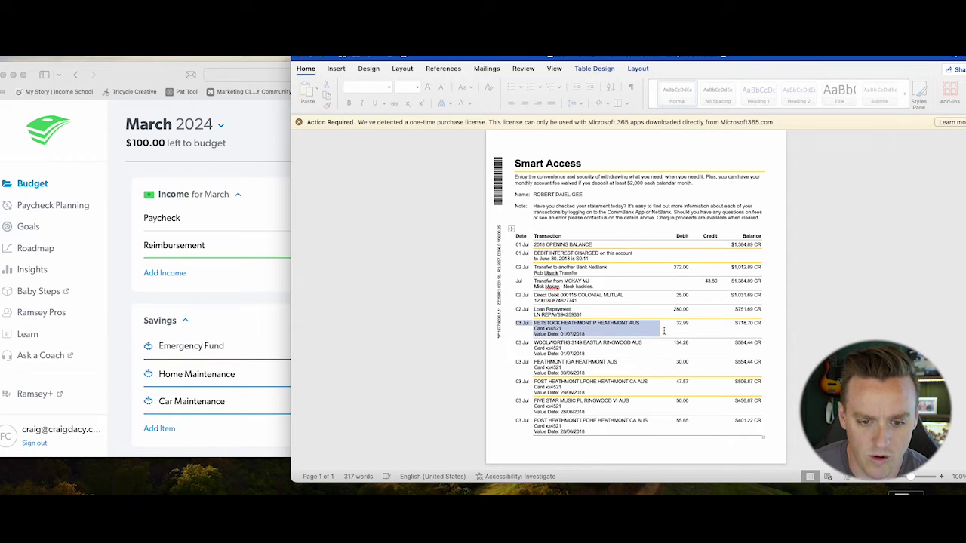
left_click_drag(528, 344, 693, 347)
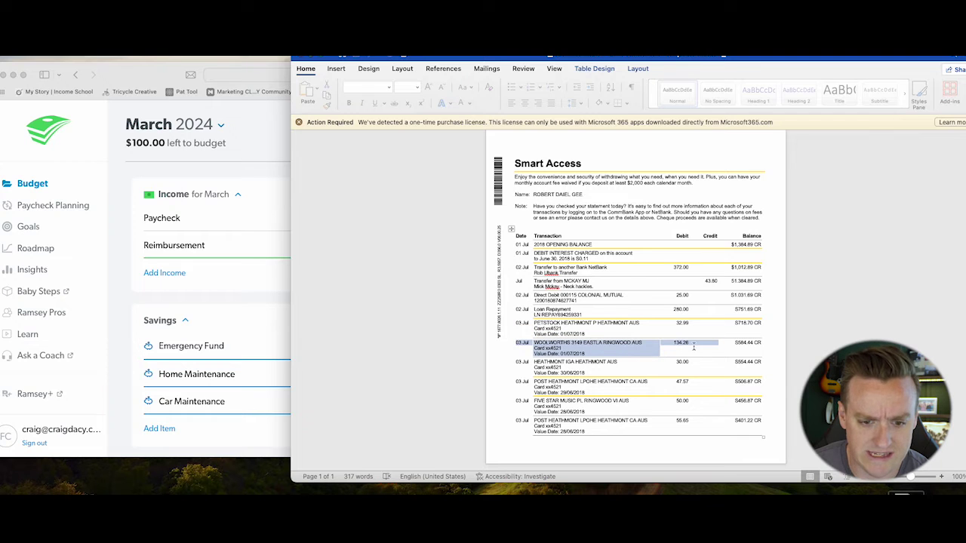
left_click(217, 258)
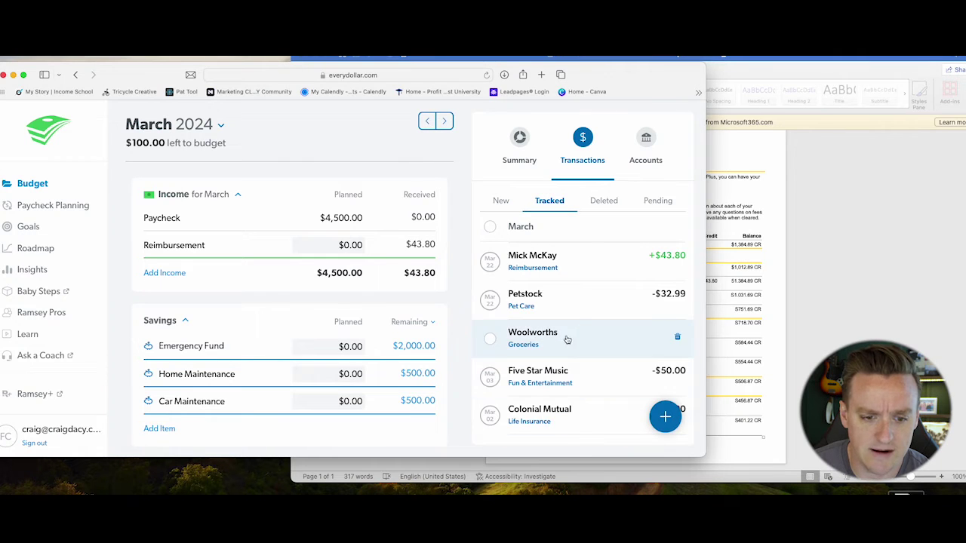
Highlight the Heathmont IGA purchase on the statement and find its match in the tracked March transactions
key("super+Tab")
left_click_drag(532, 363, 632, 367)
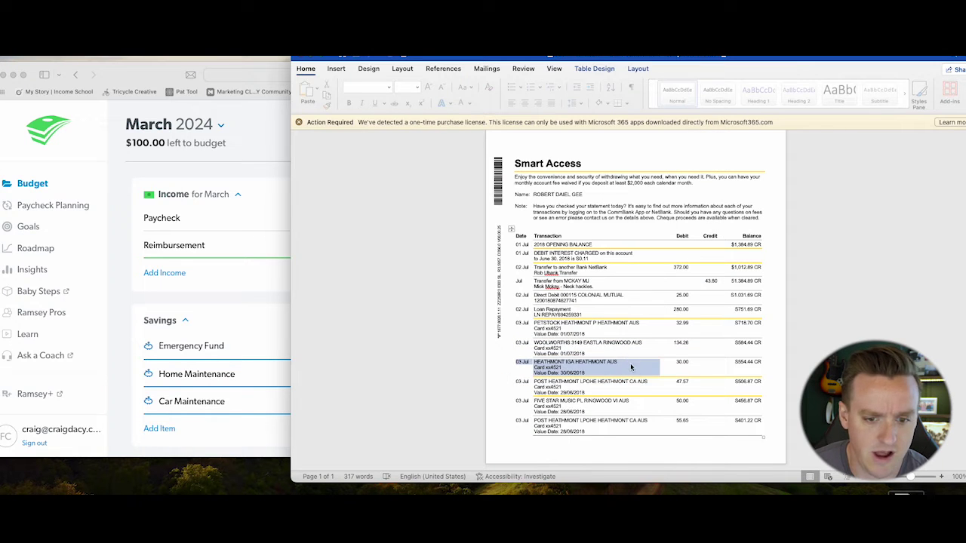
left_click(179, 293)
scroll(485, 309, "up", 3)
scroll(485, 309, "down", 5)
scroll(485, 309, "up", 10)
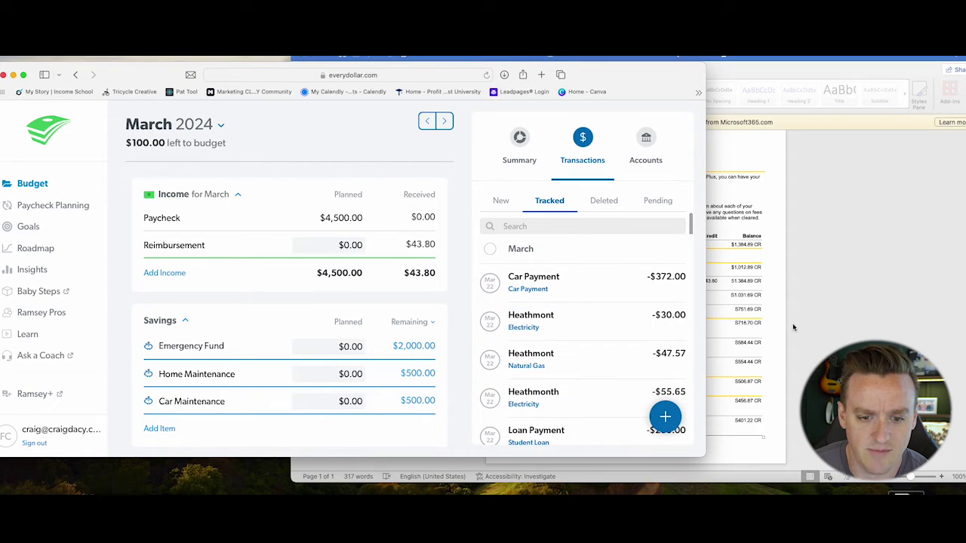
left_click(793, 327)
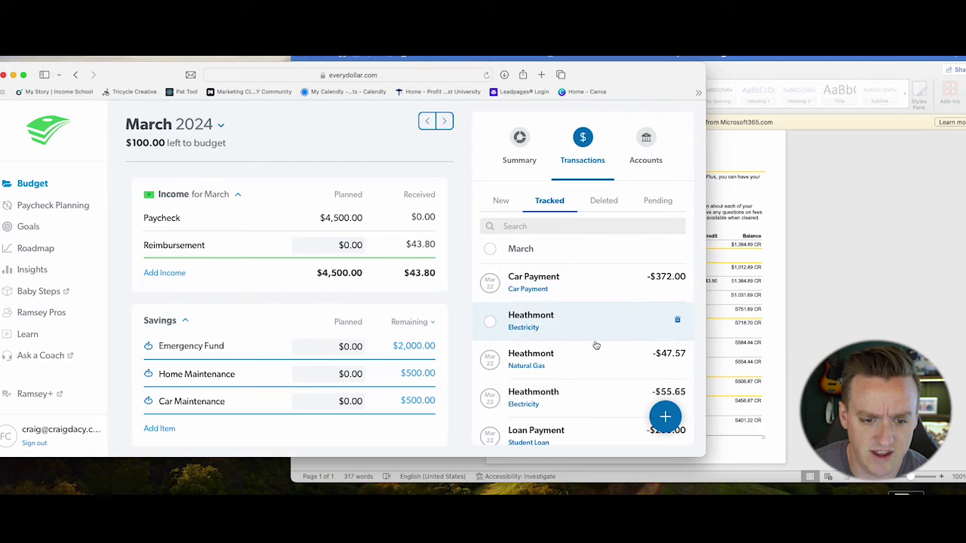
Check the statement's Five Star Music purchase against the tracked Fun & Entertainment transaction
key("super+Tab")
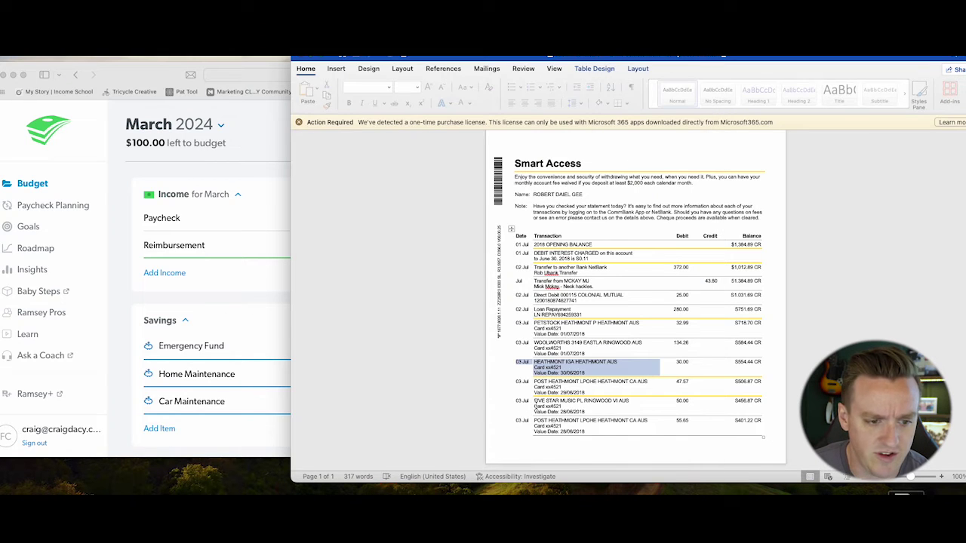
left_click(277, 317)
scroll(547, 336, "down", 5)
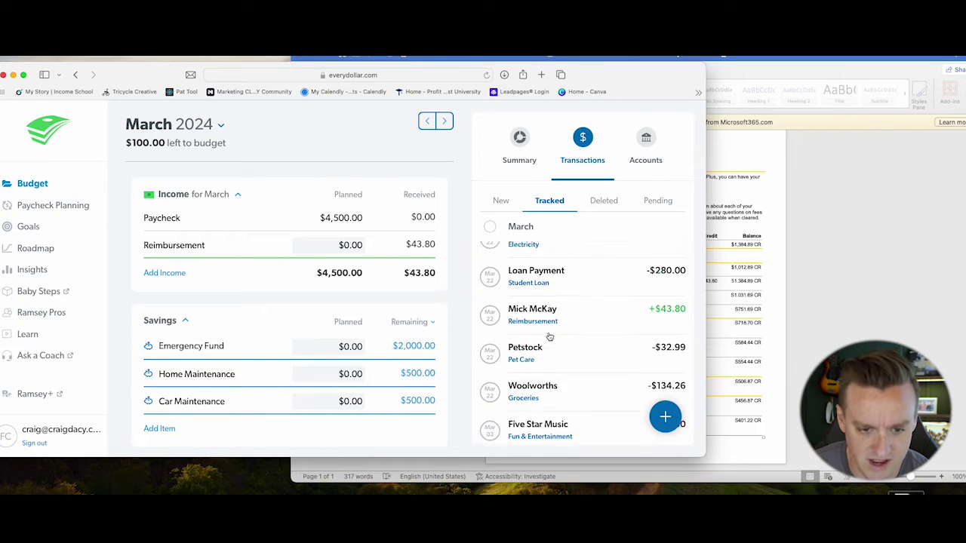
Compare the two POST Heathmont card purchases on the statement with the tracked electricity and natural gas transactions
key("super+Tab")
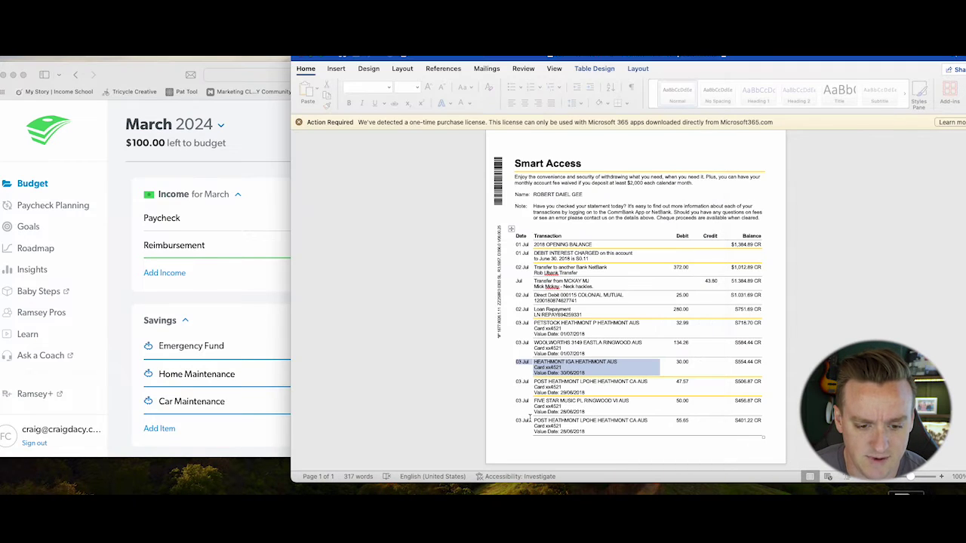
left_click(244, 297)
scroll(589, 347, "up", 6)
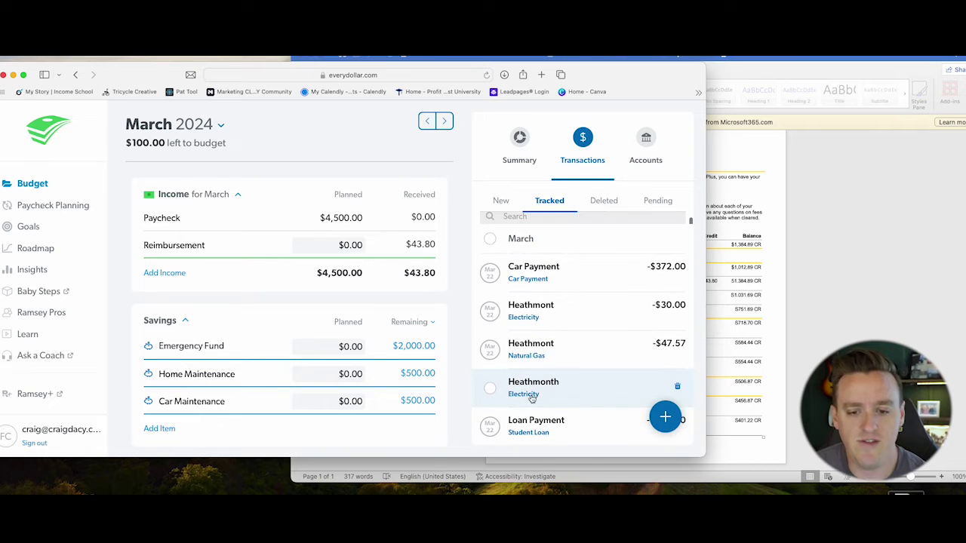
left_click(730, 326)
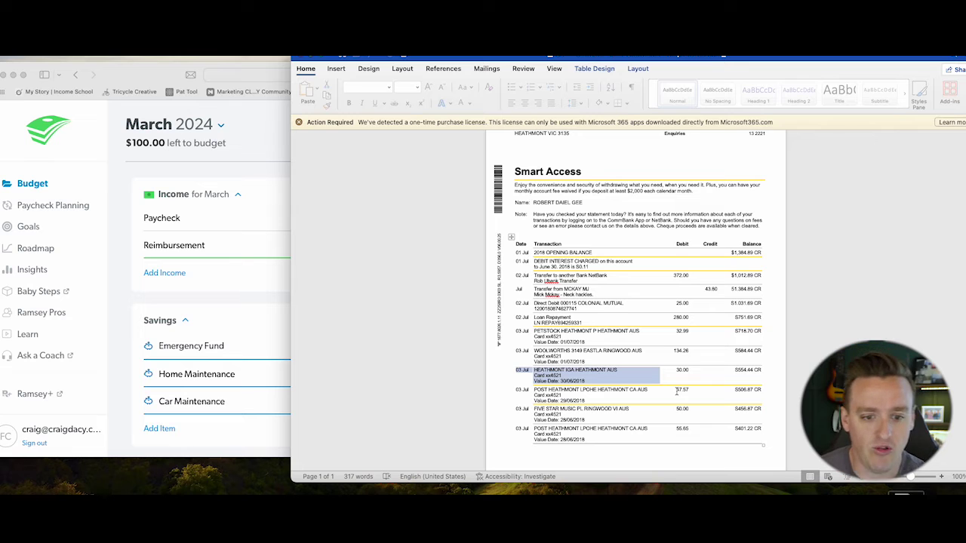
left_click(225, 265)
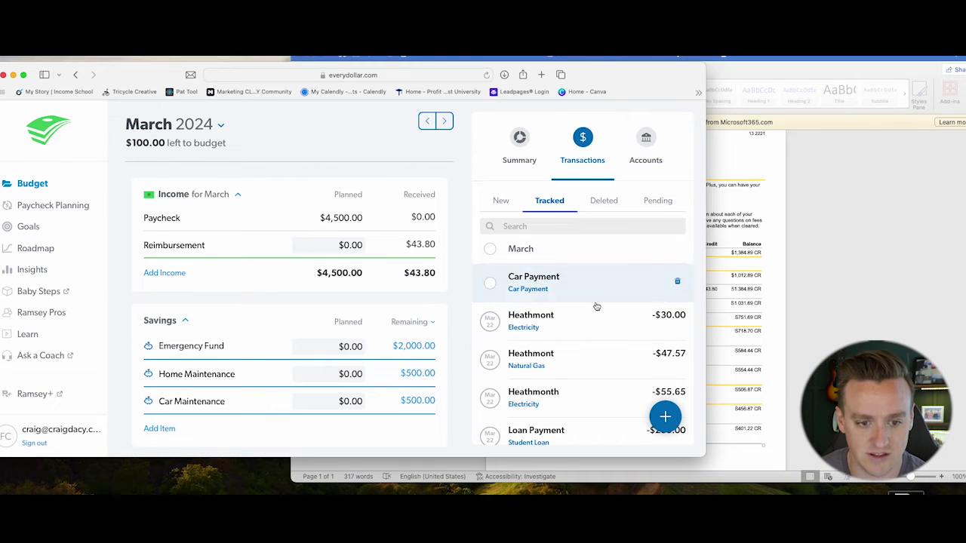
Compare the statement's outgoing NetBank transfer with the tracked Car Payment, and review the remaining entries against the tracked list
key("super+Tab")
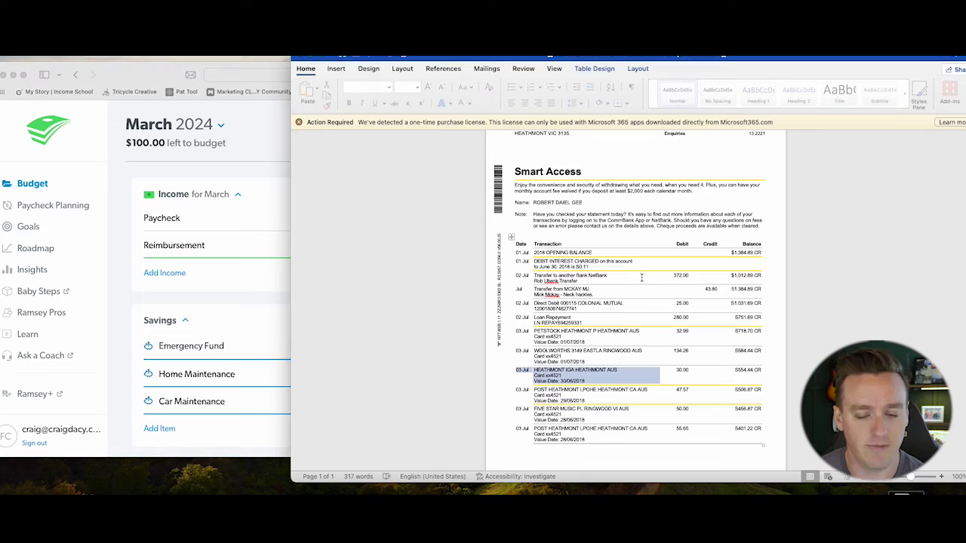
left_click(200, 277)
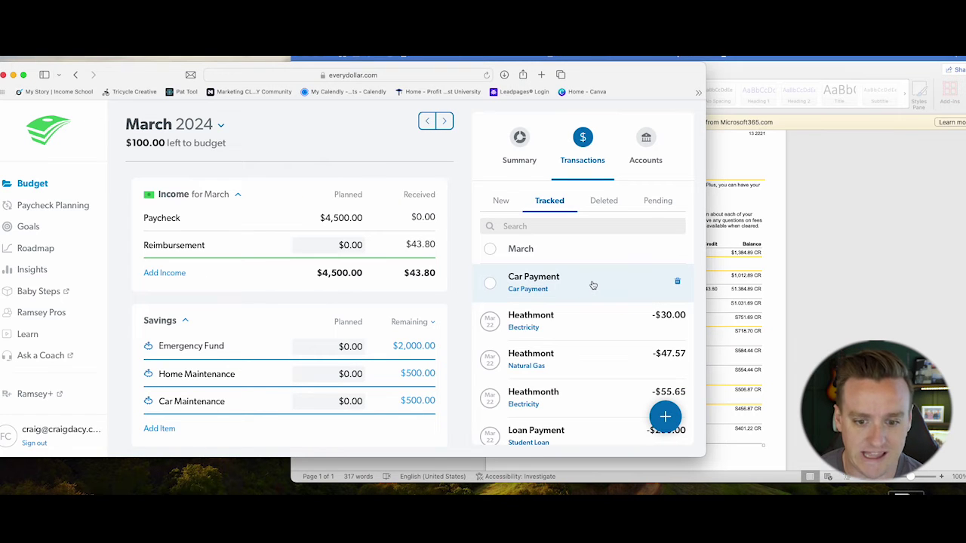
scroll(604, 275, "down", 3)
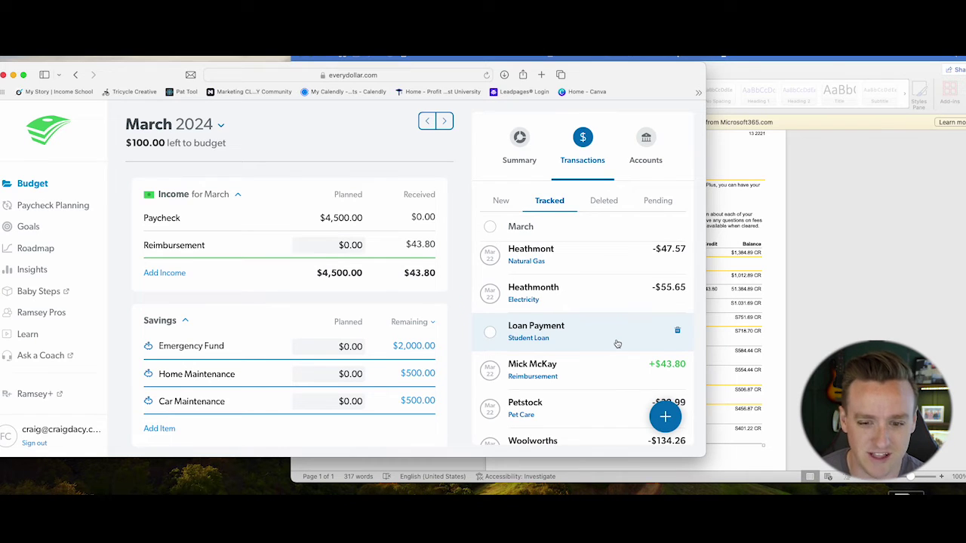
left_click(736, 289)
left_click(249, 293)
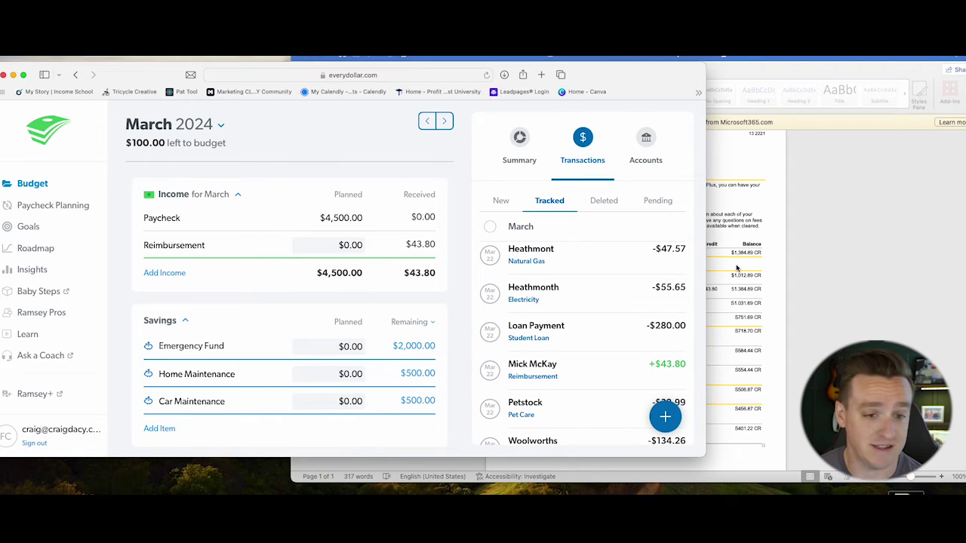
left_click(803, 263)
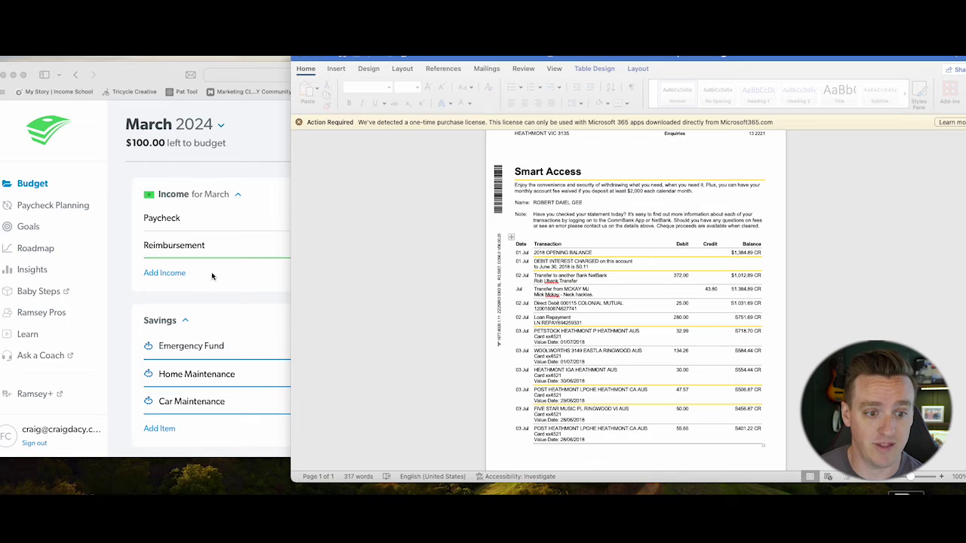
left_click(229, 306)
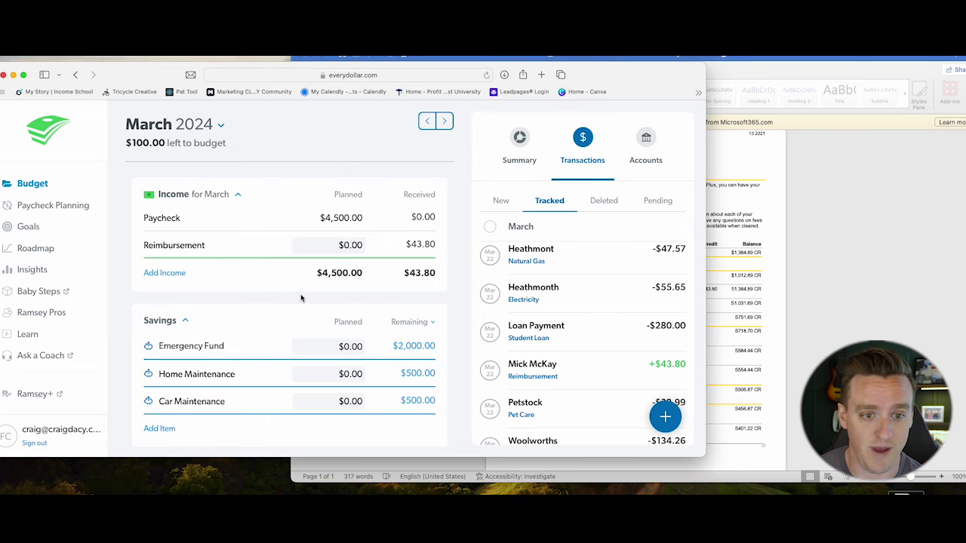